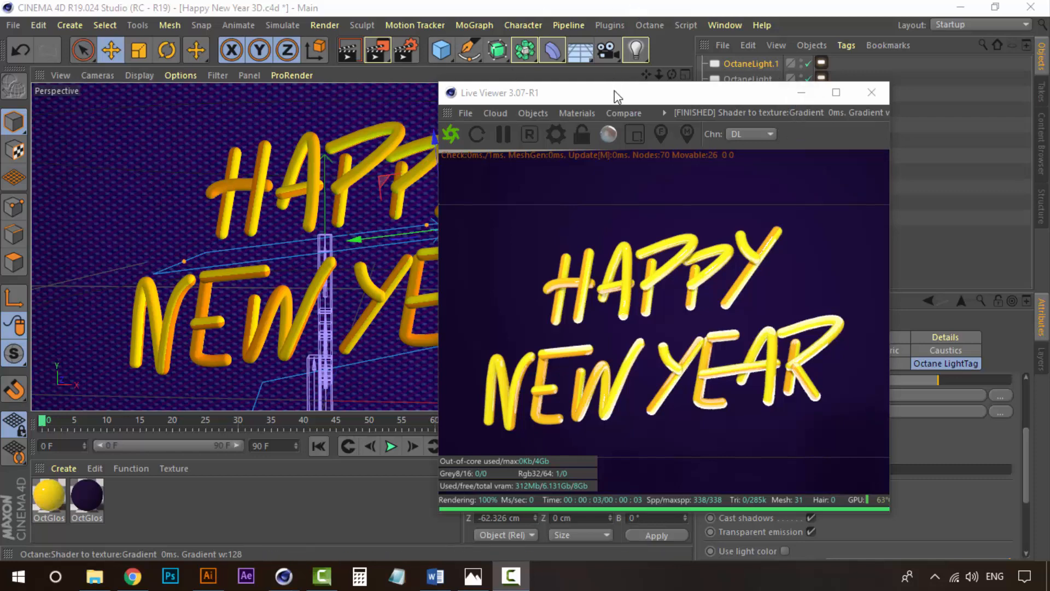
Add a star spline and move it up and to the left, beside the HAPPY NEW YEAR text
left_click_drag(615, 93, 659, 171)
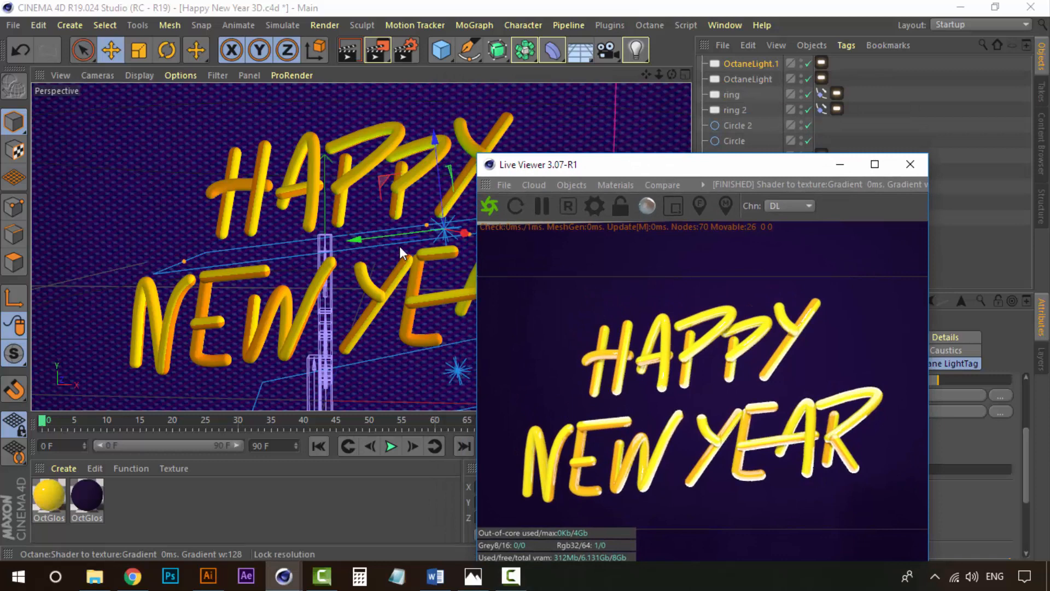
left_click(476, 49)
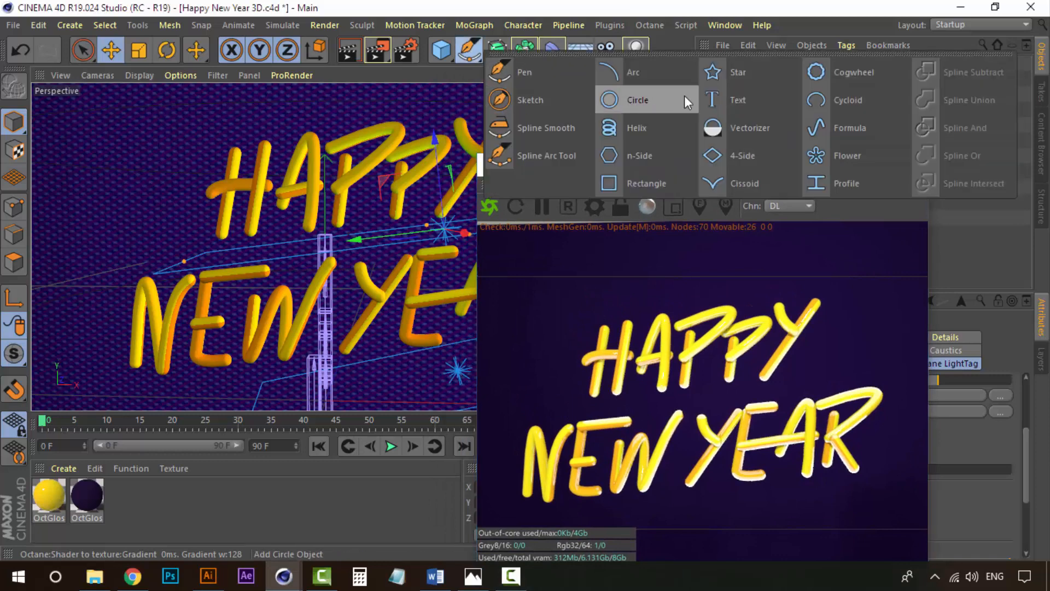
left_click(727, 75)
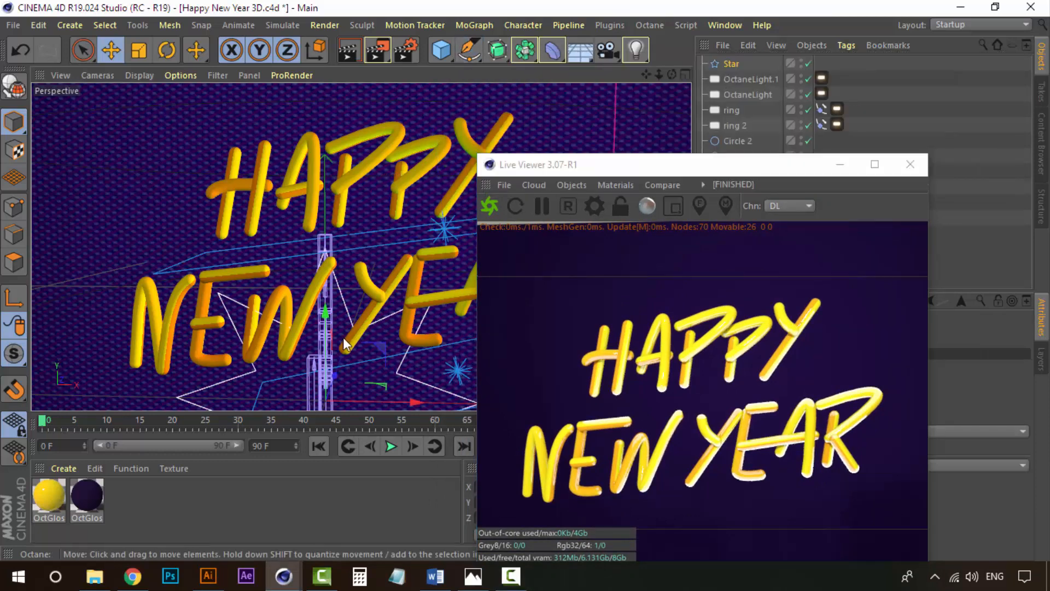
left_click_drag(345, 345, 196, 186)
left_click_drag(746, 170, 435, 135)
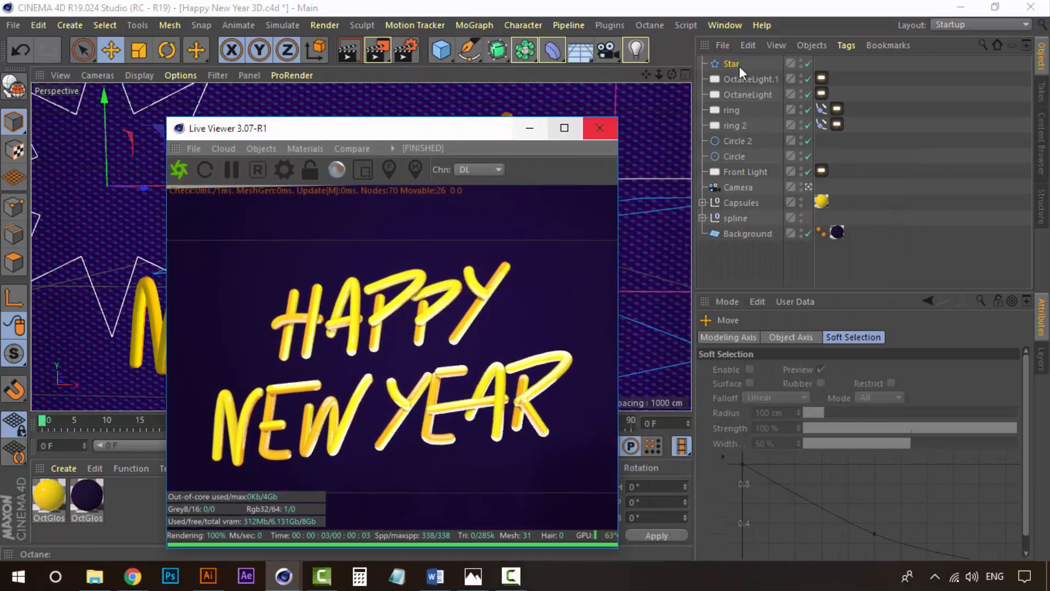
Set the star spline's number of points to 5
left_click(729, 64)
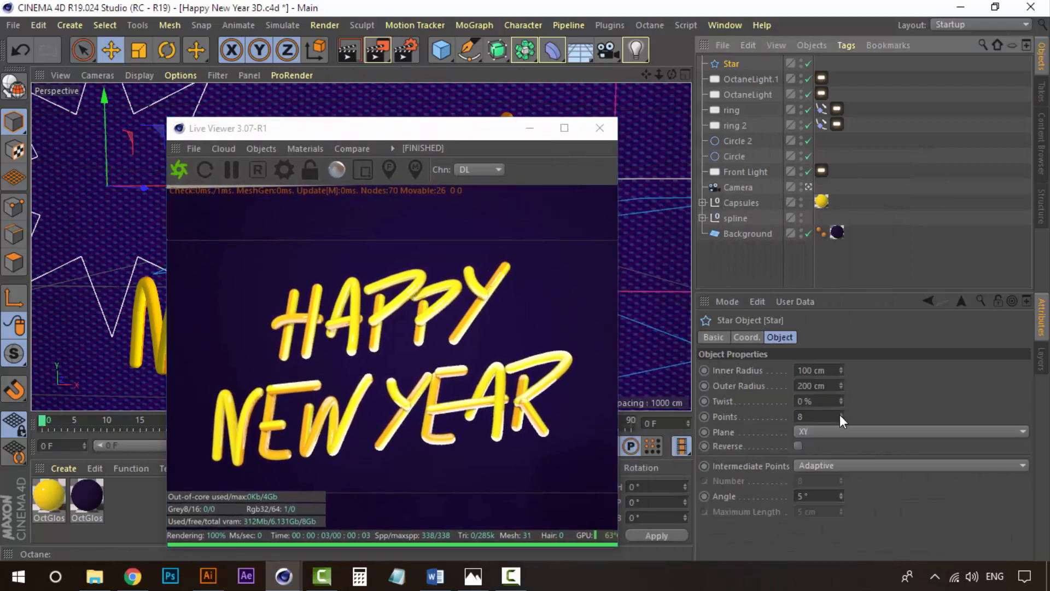
left_click(842, 418)
left_click(842, 418)
left_click(842, 419)
left_click(843, 419)
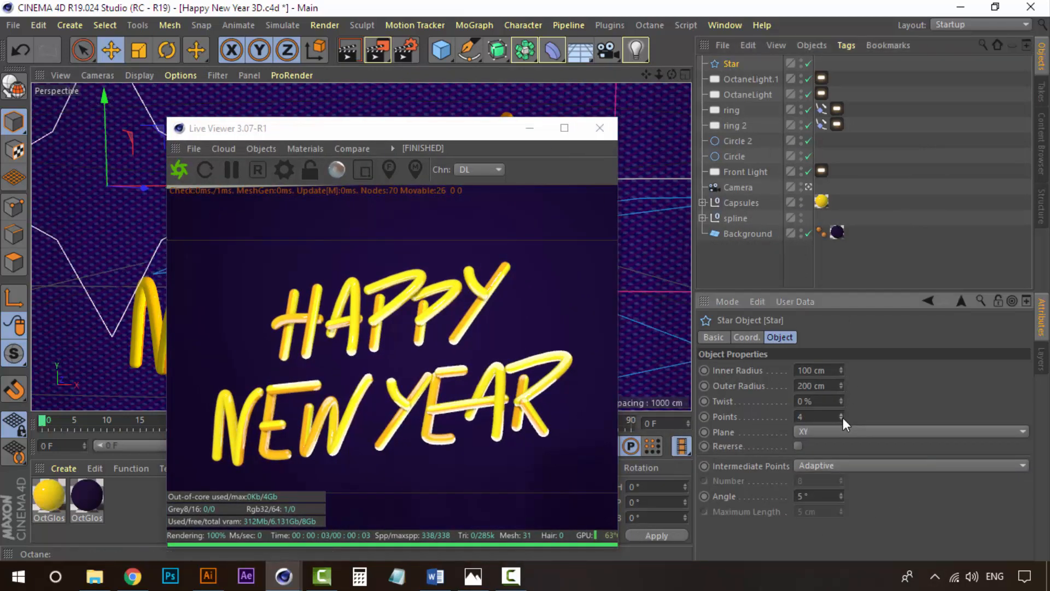
left_click(843, 414)
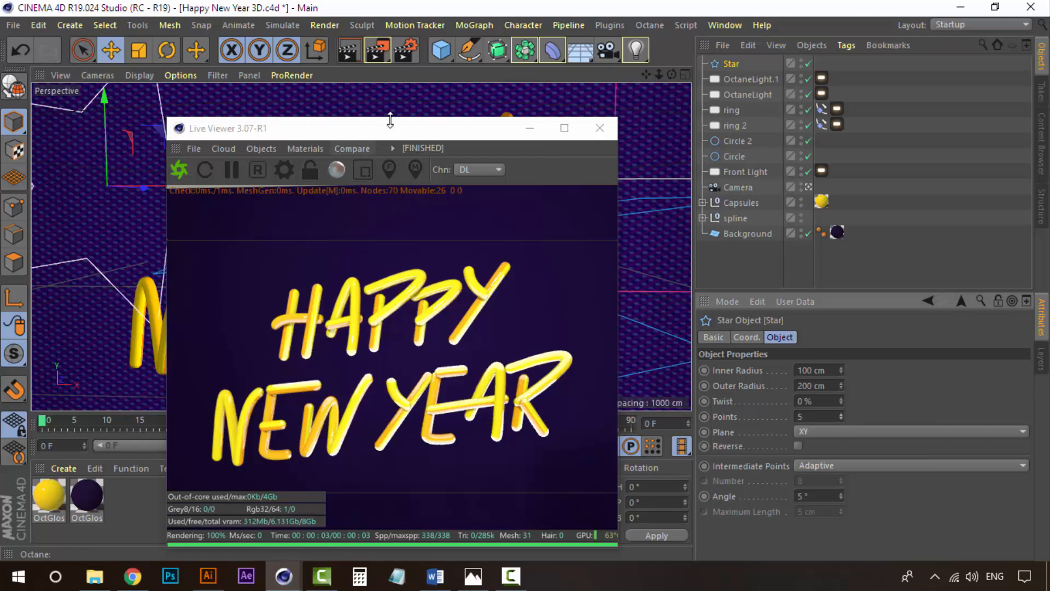
Place a copy of Capsule.24 at the top level of the scene hierarchy, outside the Capsules group
left_click_drag(399, 126, 415, 128)
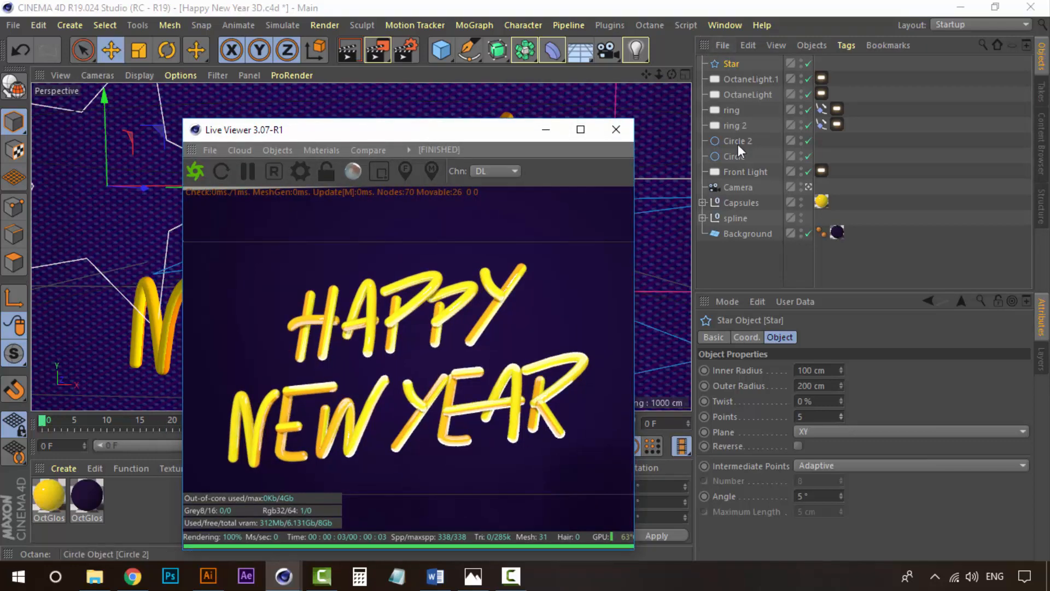
left_click(702, 202)
left_click(756, 218)
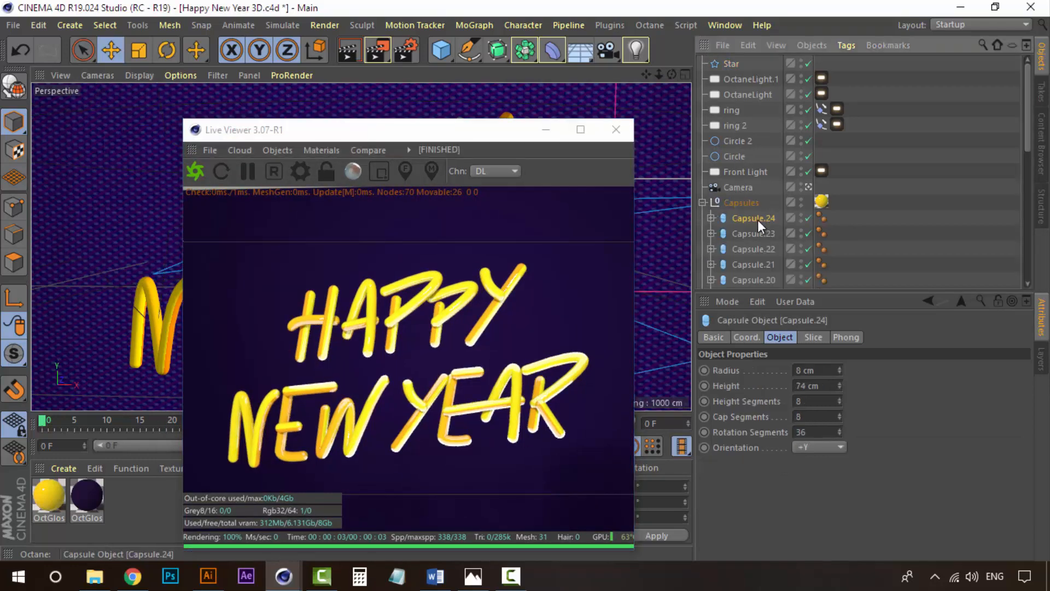
left_click_drag(757, 220, 736, 62)
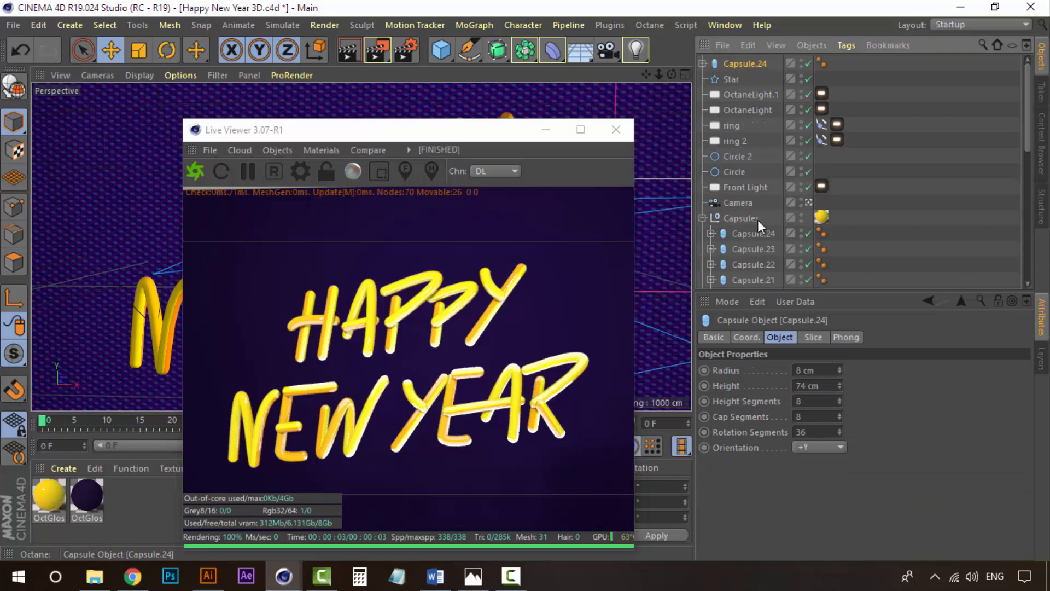
left_click(703, 217)
Assign the Star spline as the path of the copied capsule's Spline Wrap
left_click(703, 62)
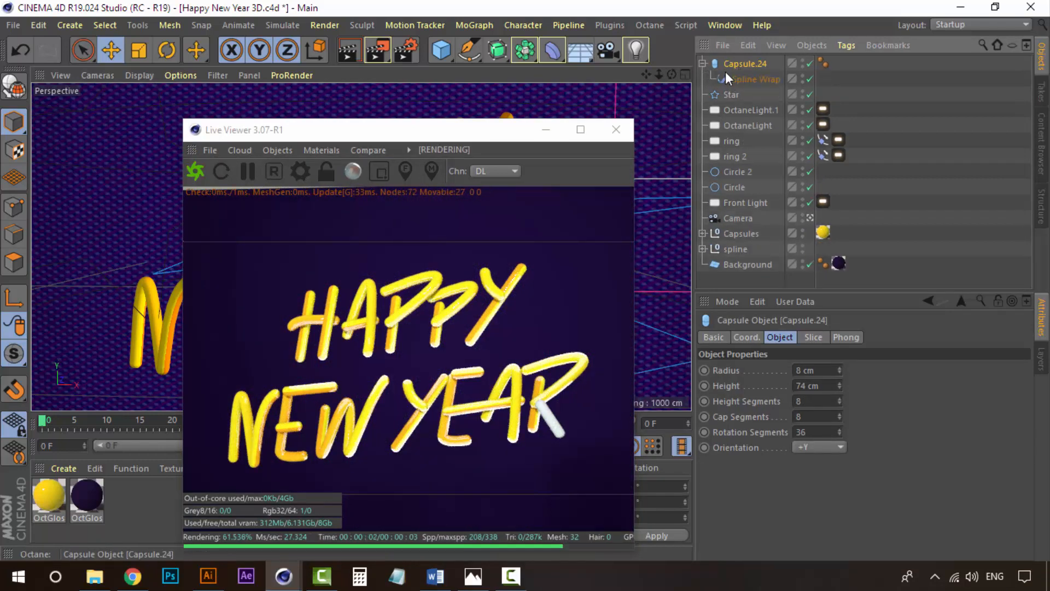
left_click(743, 79)
left_click_drag(733, 93, 788, 370)
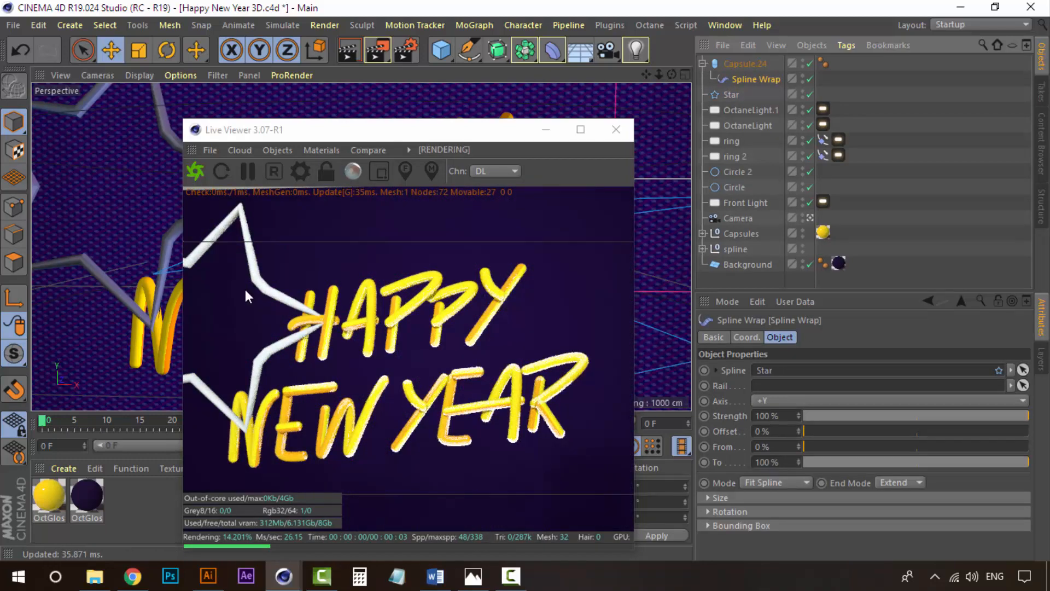
Apply the yellow glossy material to the star-shaped capsule
left_click(747, 63)
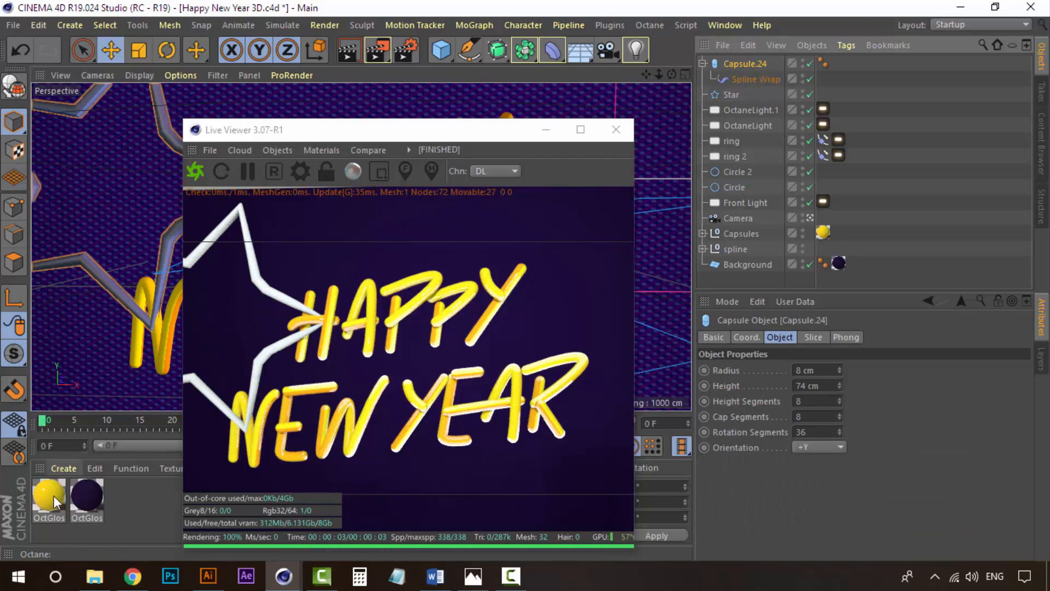
left_click_drag(53, 497, 767, 128)
left_click_drag(753, 64, 753, 63)
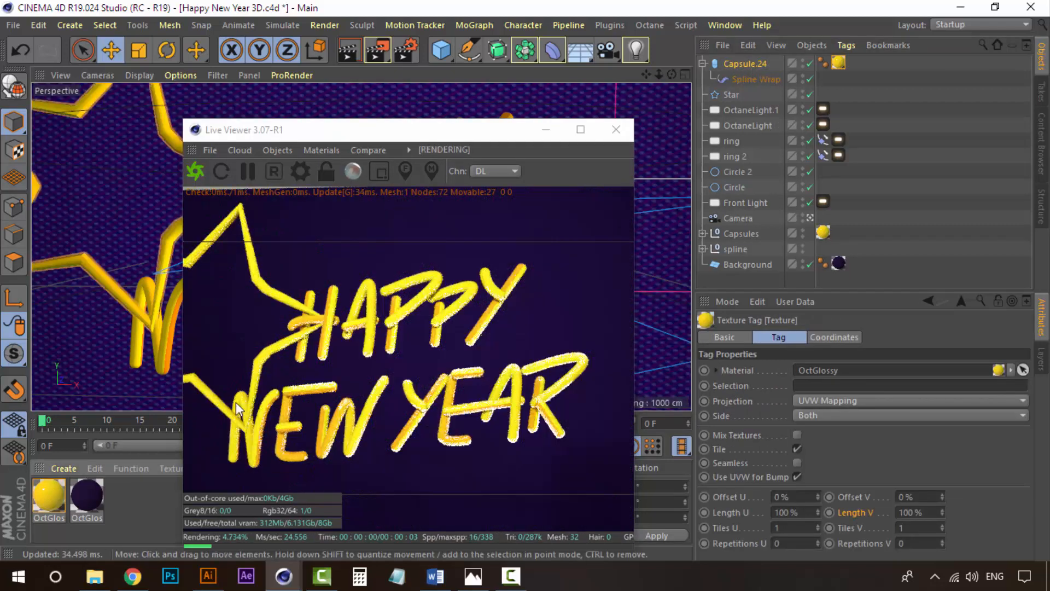
Delete the star-shaped capsule and the Star spline from the scene
left_click(734, 64)
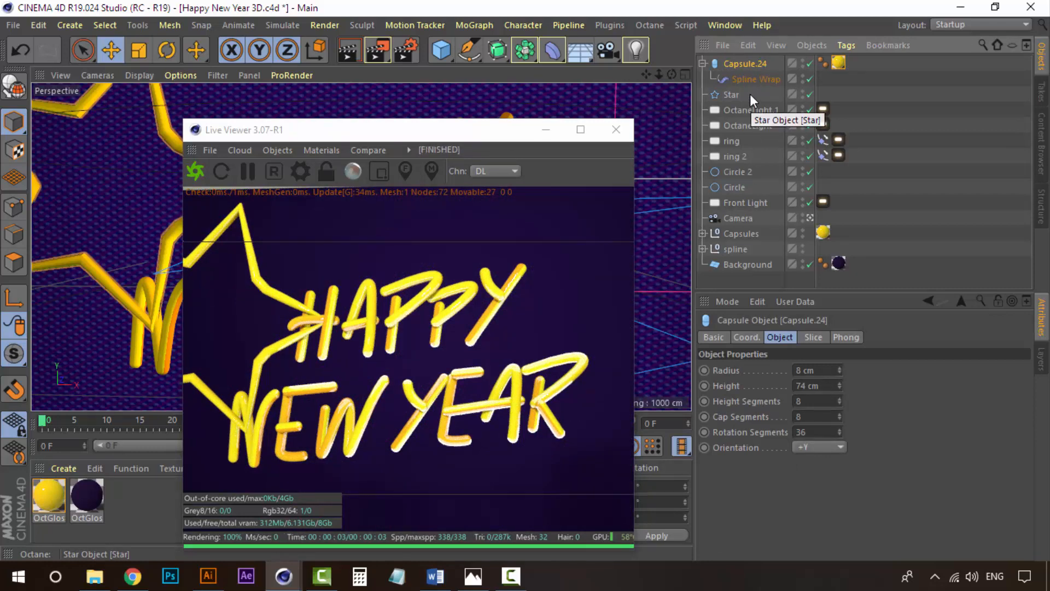
key("Delete")
left_click(733, 64)
key("Delete")
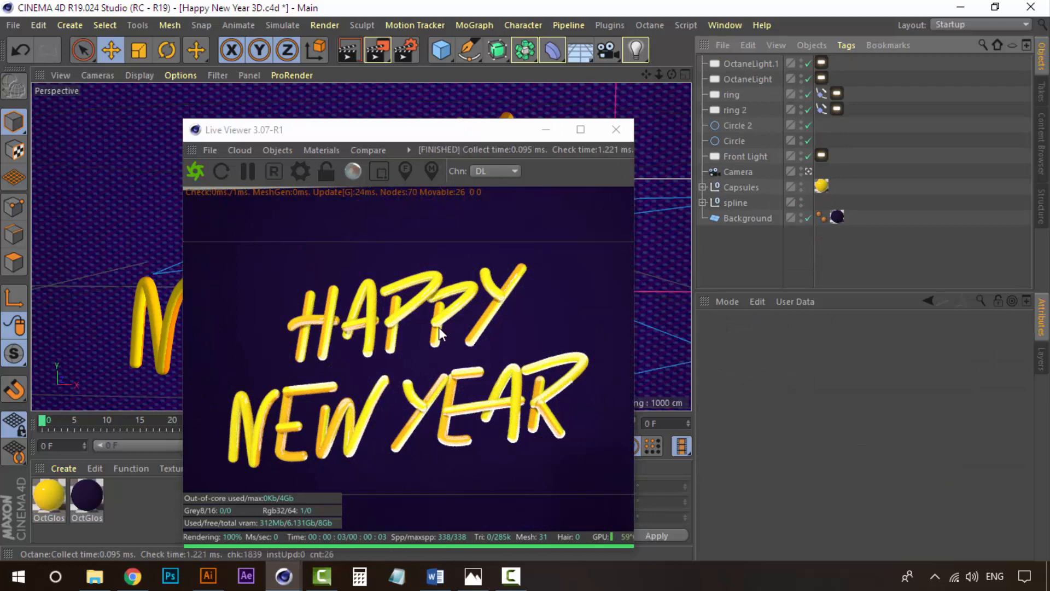
Minimize the Live Viewer and draw a slightly curved Bezier underline with the Pen beneath NEW YEAR, running from the N to the R
left_click(548, 129)
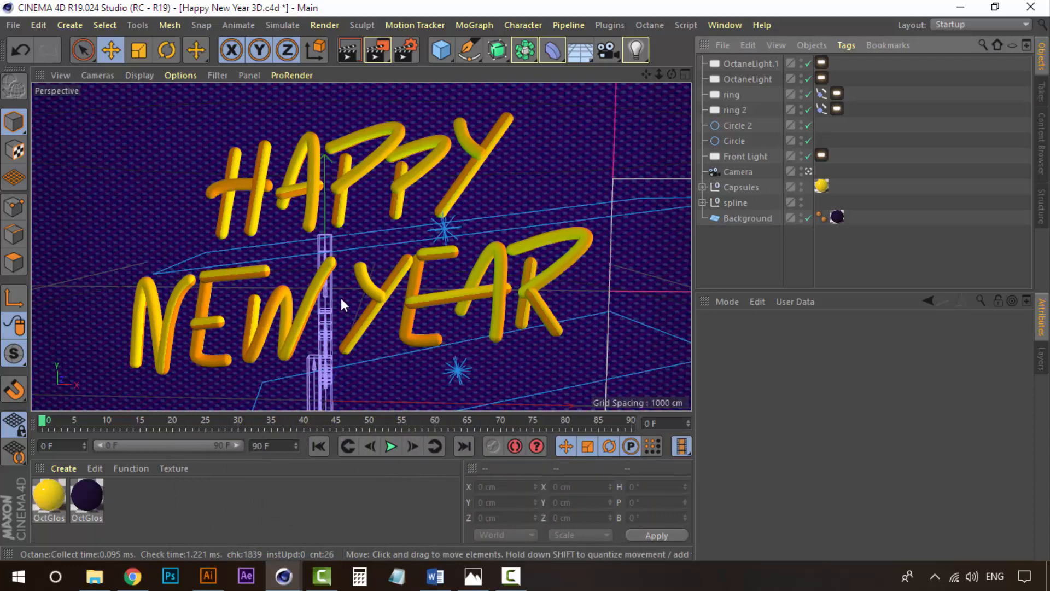
scroll(341, 298, "down", 3)
middle_click_drag(340, 293, 346, 285, "alt")
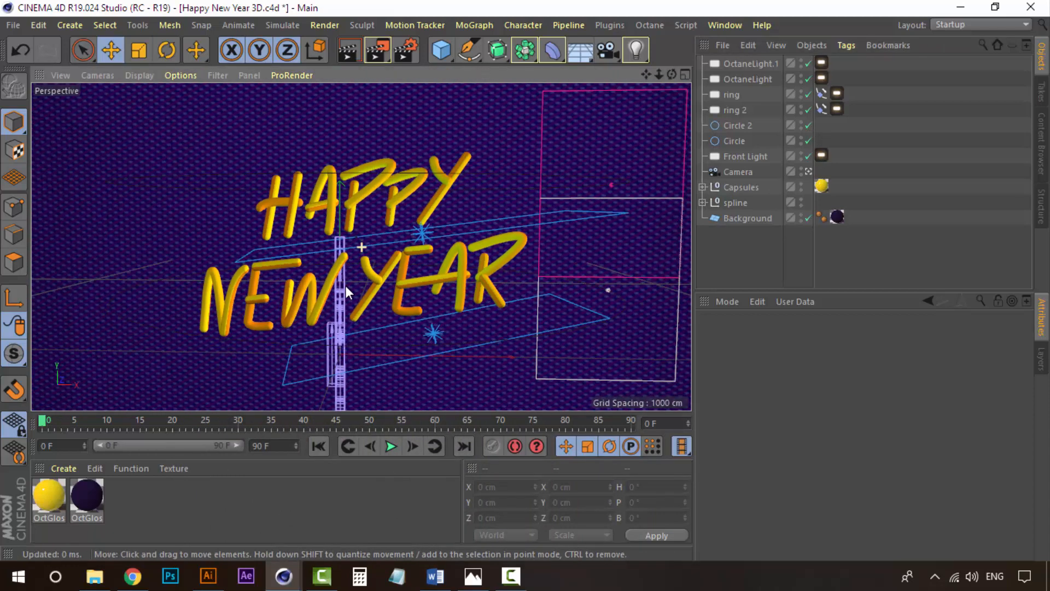
scroll(345, 285, "up", 2)
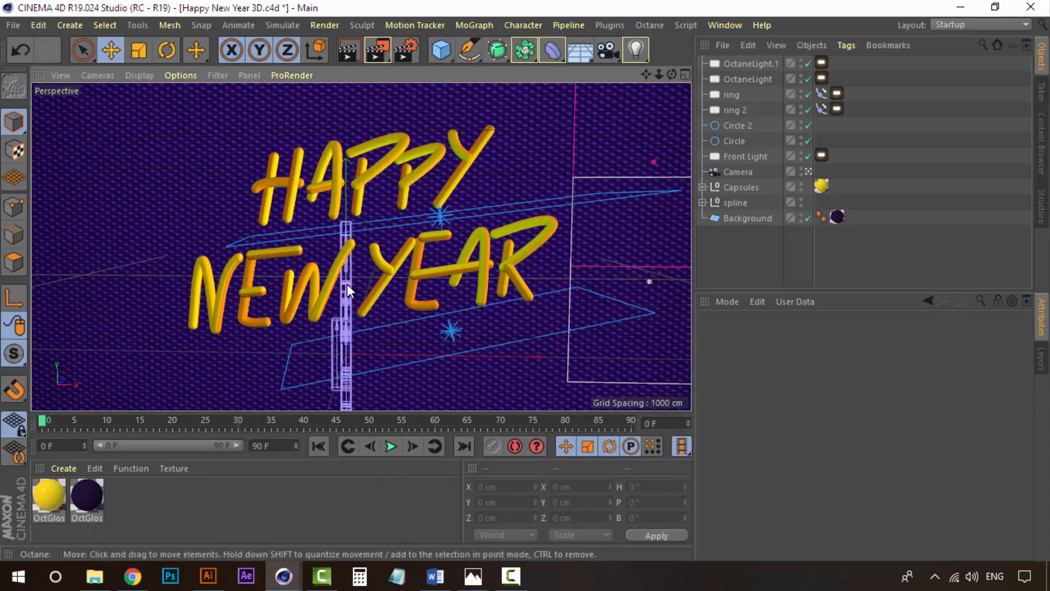
left_click(470, 51)
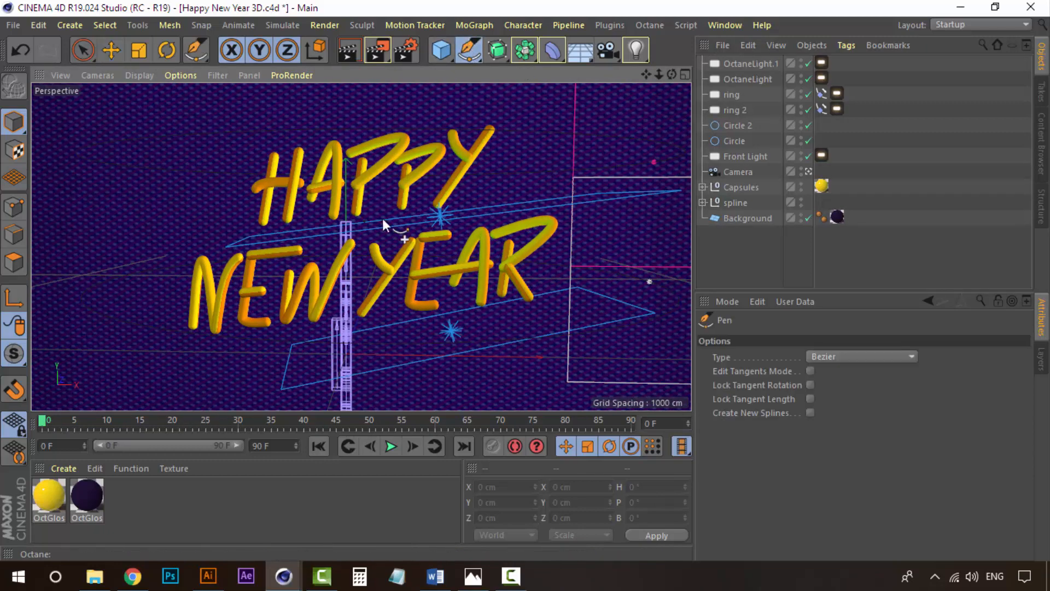
left_click(212, 365)
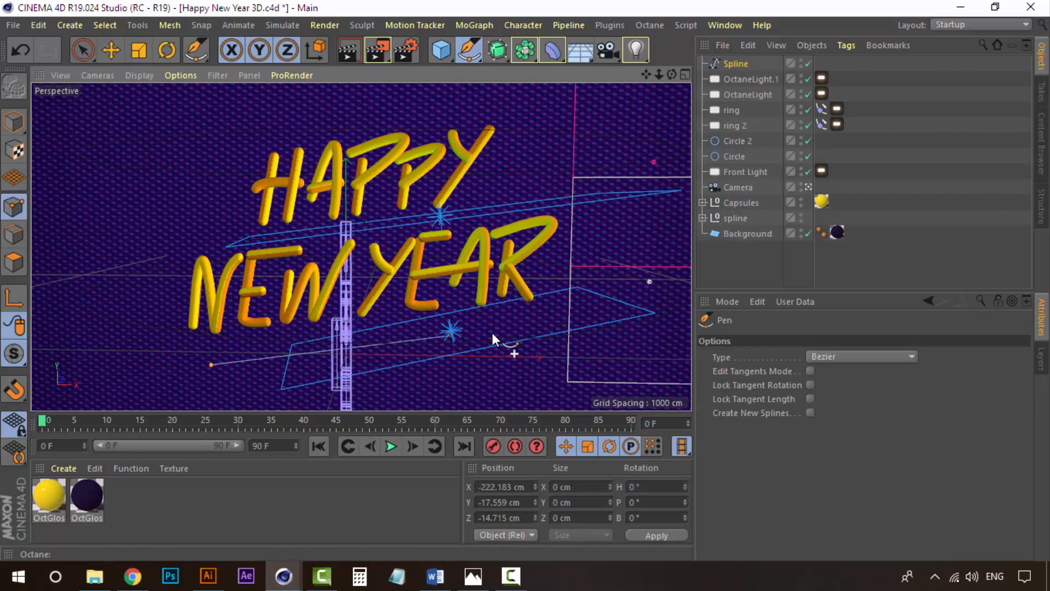
left_click(527, 328)
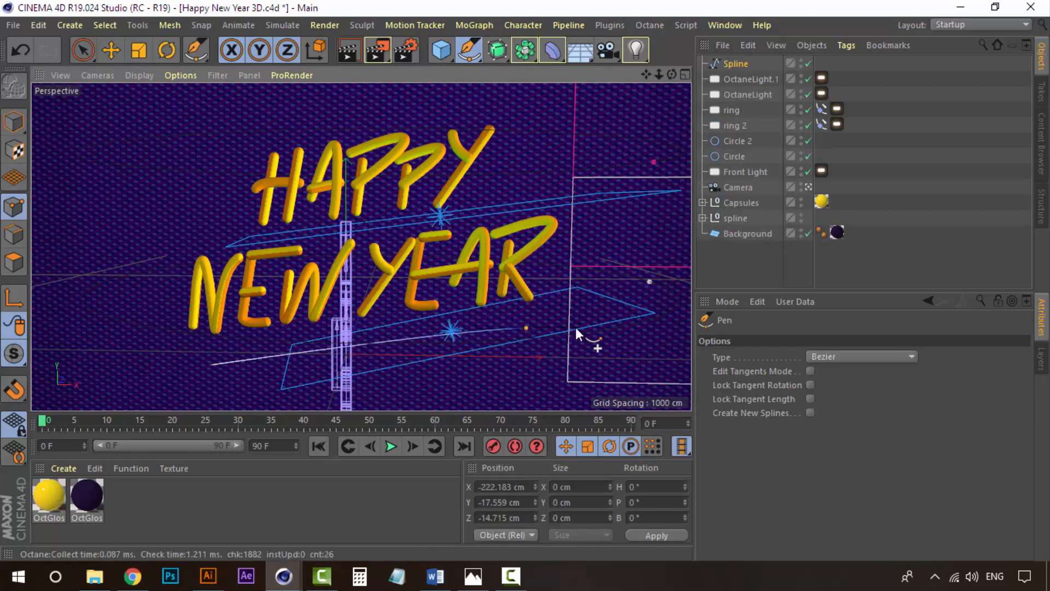
left_click(652, 321)
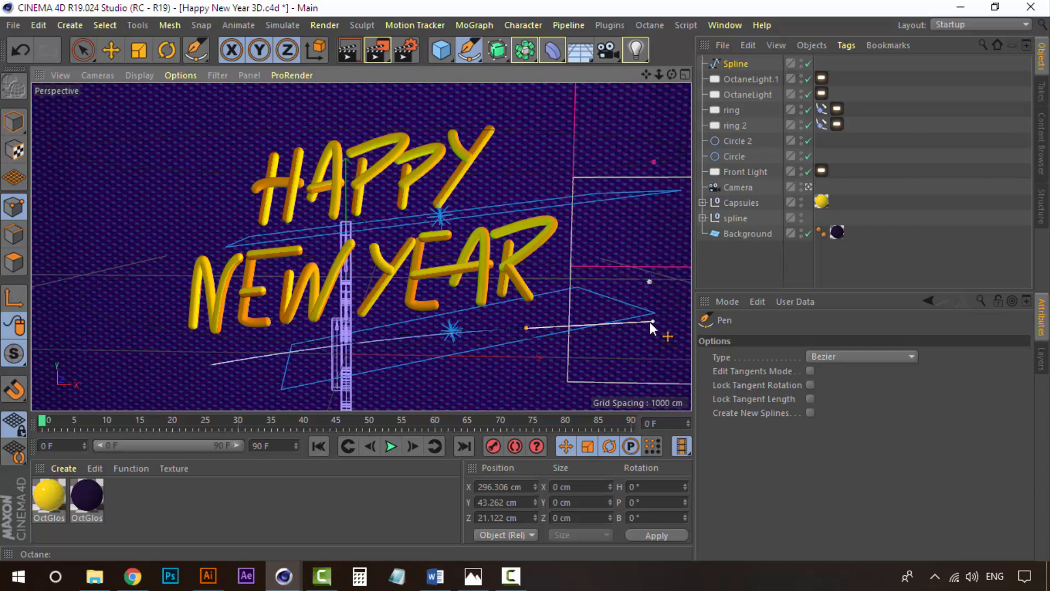
left_click(111, 50)
left_click(739, 269)
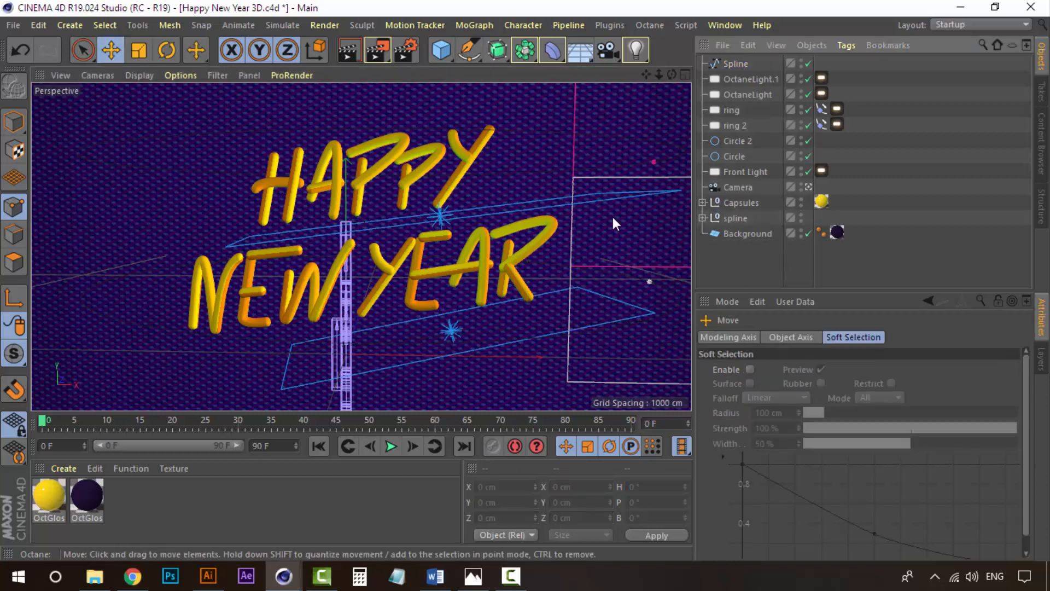
Paste a copy of Capsule.24 from the Capsules group at the top level of the scene hierarchy
left_click(738, 64)
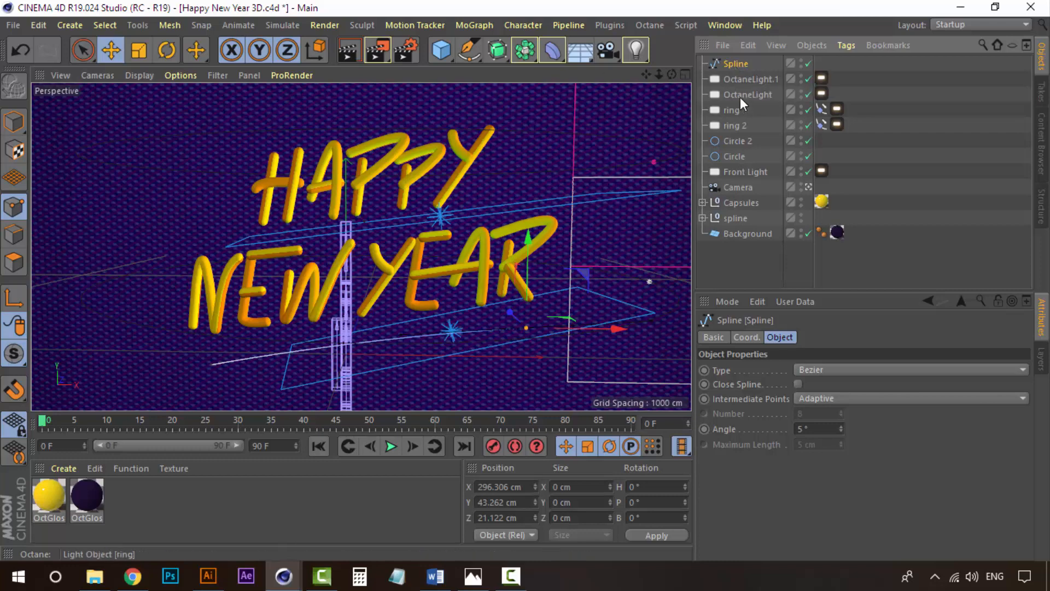
left_click(740, 204)
left_click(703, 203)
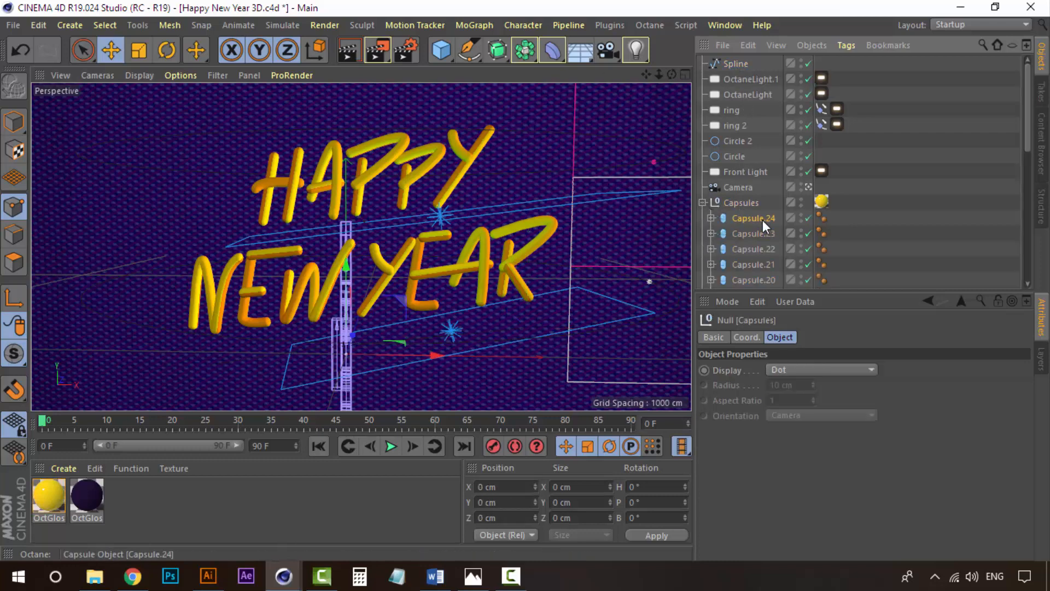
key("ctrl+c")
key("ctrl+v")
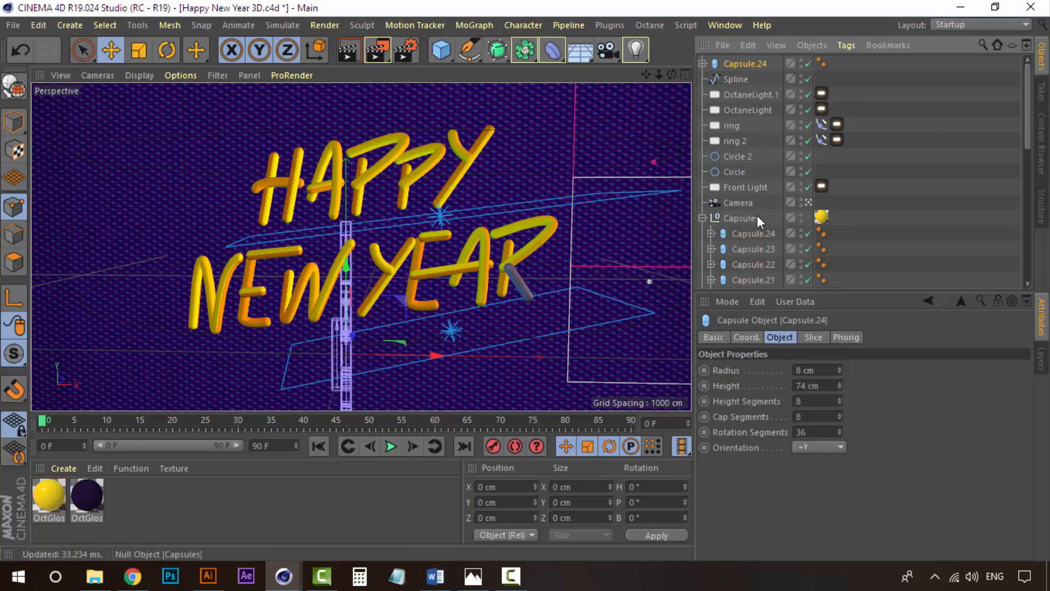
left_click(701, 218)
Assign the underline spline as the path of the copied capsule's Spline Wrap
left_click(703, 64)
left_click(749, 80)
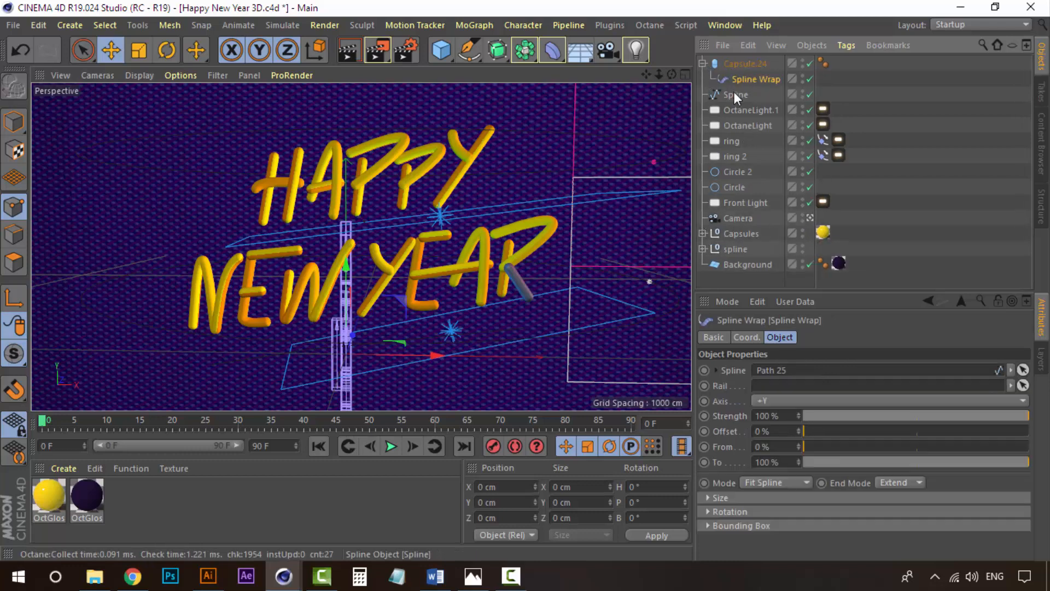
left_click_drag(733, 91, 782, 370)
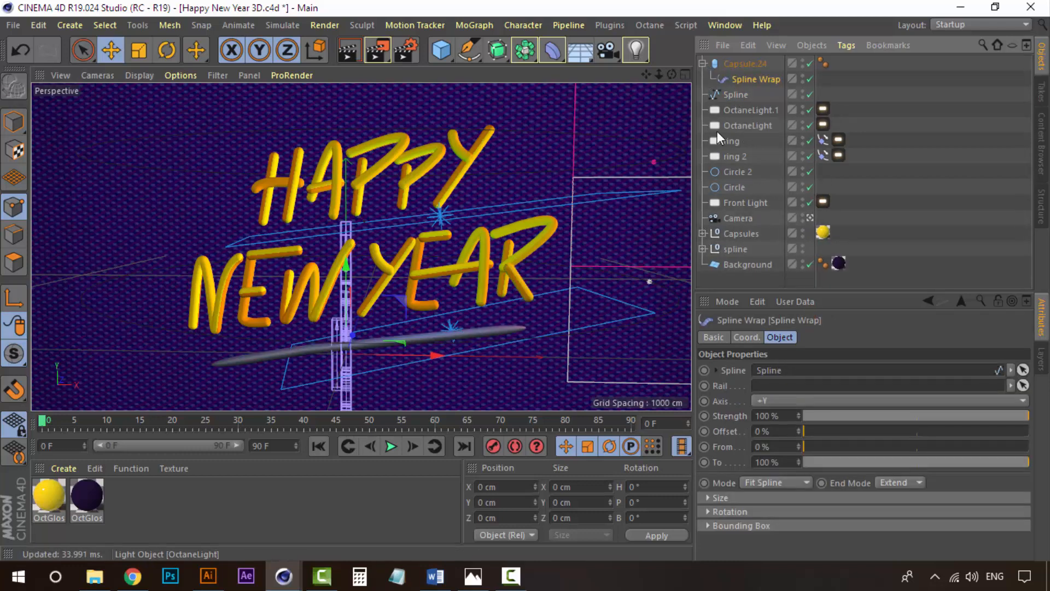
Apply the yellow glossy material to the underline capsule
left_click(745, 66)
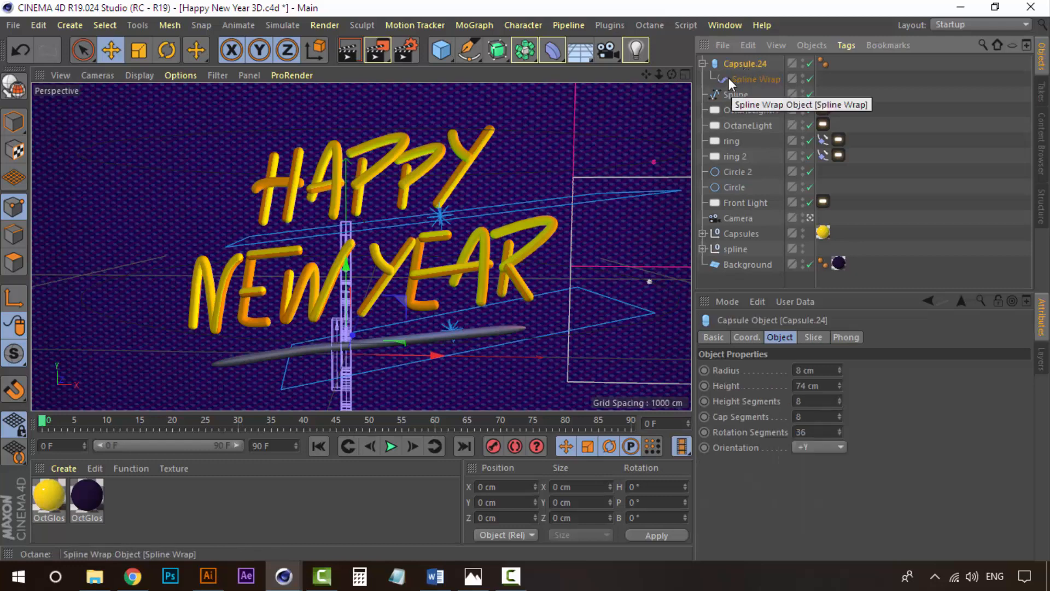
left_click(753, 78)
left_click(753, 64)
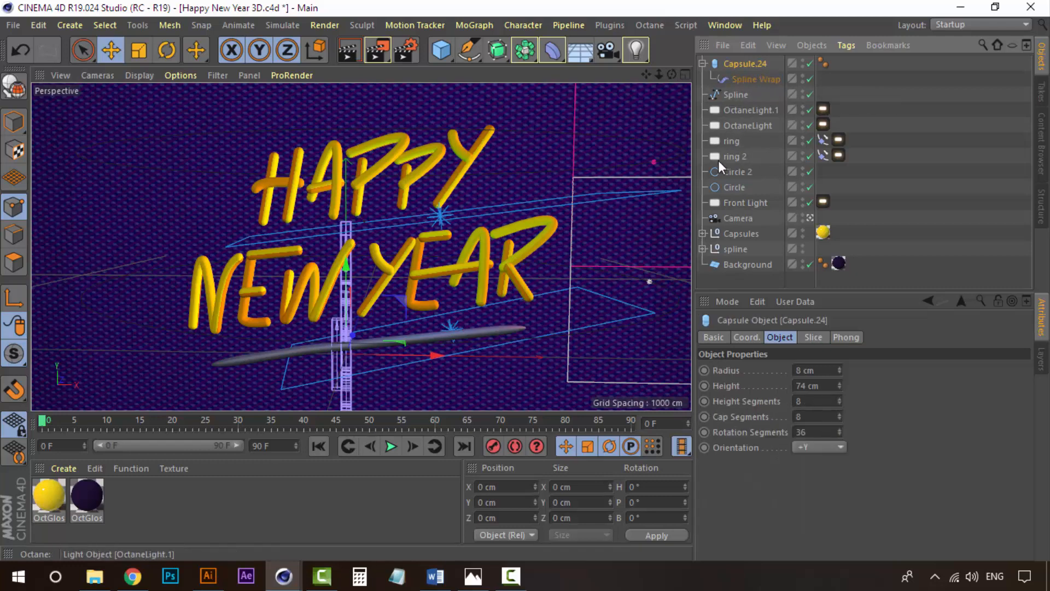
mouse_move(756, 78)
left_mouse_down()
mouse_move(764, 75)
mouse_move(754, 61)
left_mouse_up()
Set the underline capsule's height to 285 cm and its height segments to 68
left_click(756, 64)
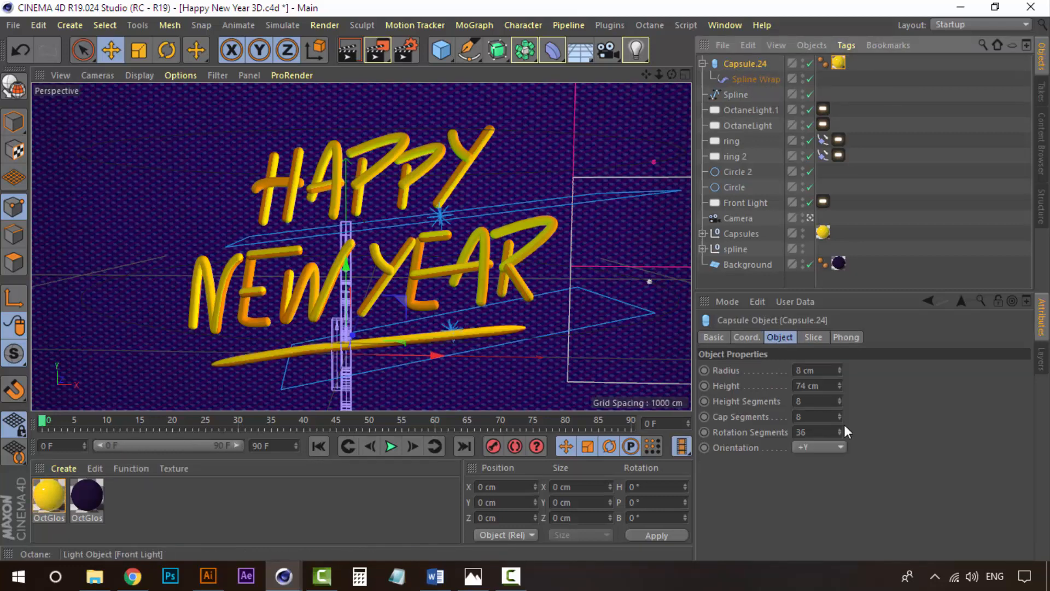
left_click_drag(840, 386, 861, 399)
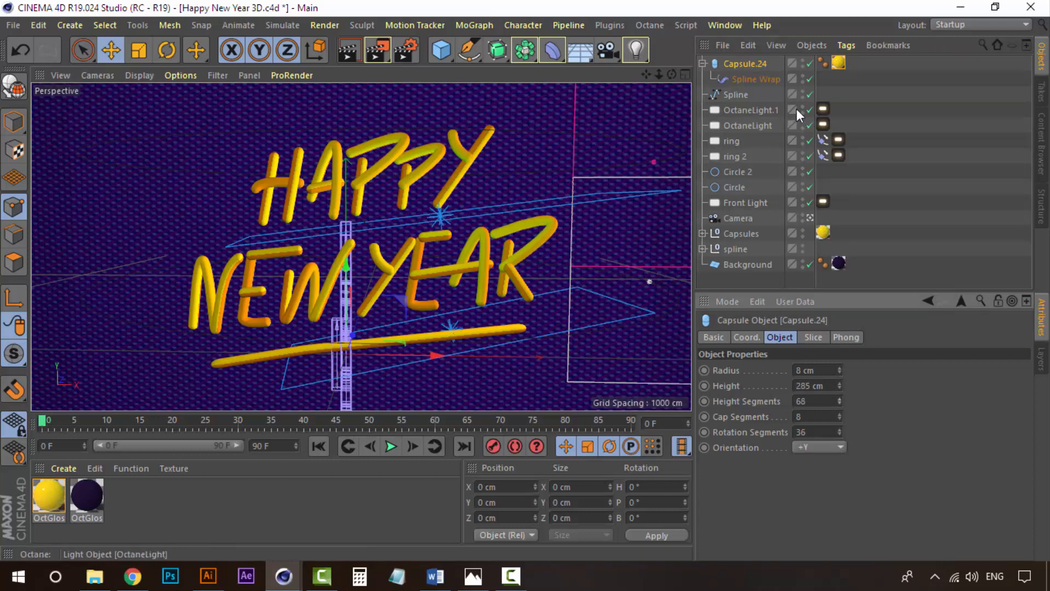
left_click(702, 63)
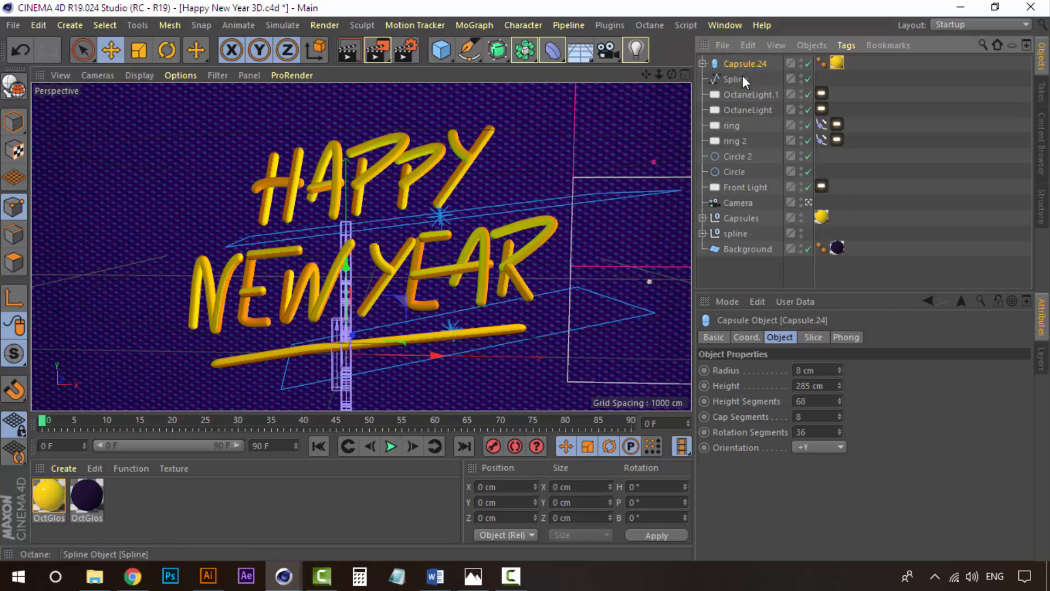
Duplicate the underline capsule together with its spline
left_click(743, 78, "ctrl")
key("ctrl+c")
key("ctrl+v")
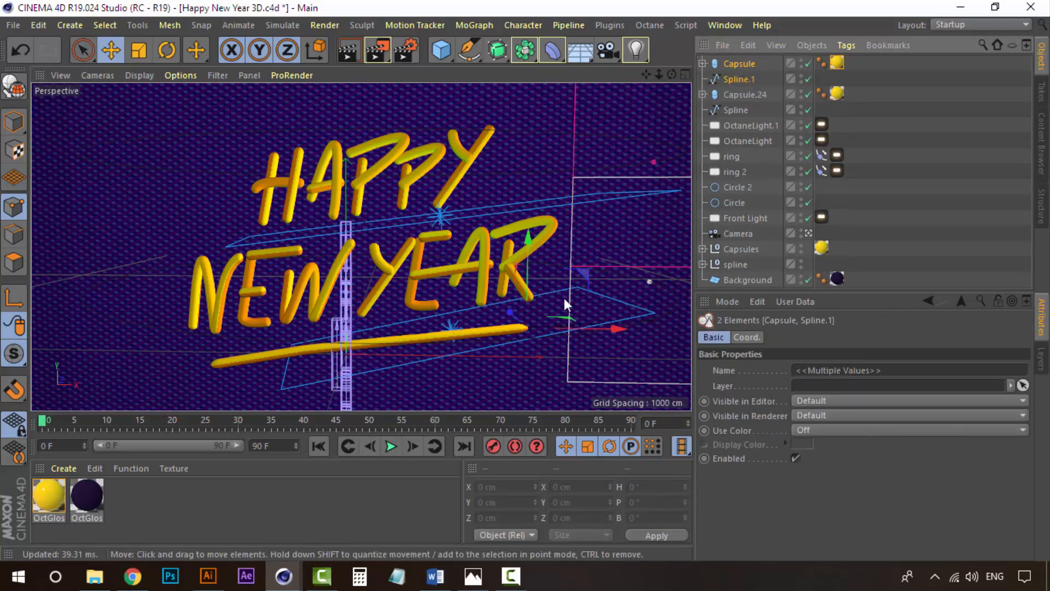
Move the duplicated underline and its spline below the first one, offset to about X 48.9 cm and Y -29.7 cm
left_click_drag(530, 238, 533, 267)
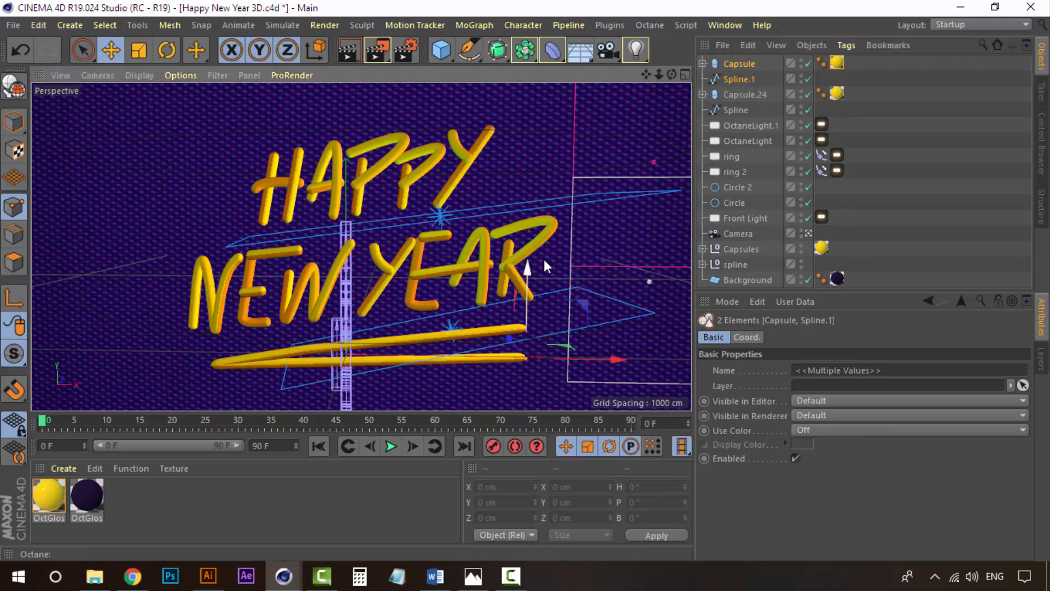
key("ctrl+z")
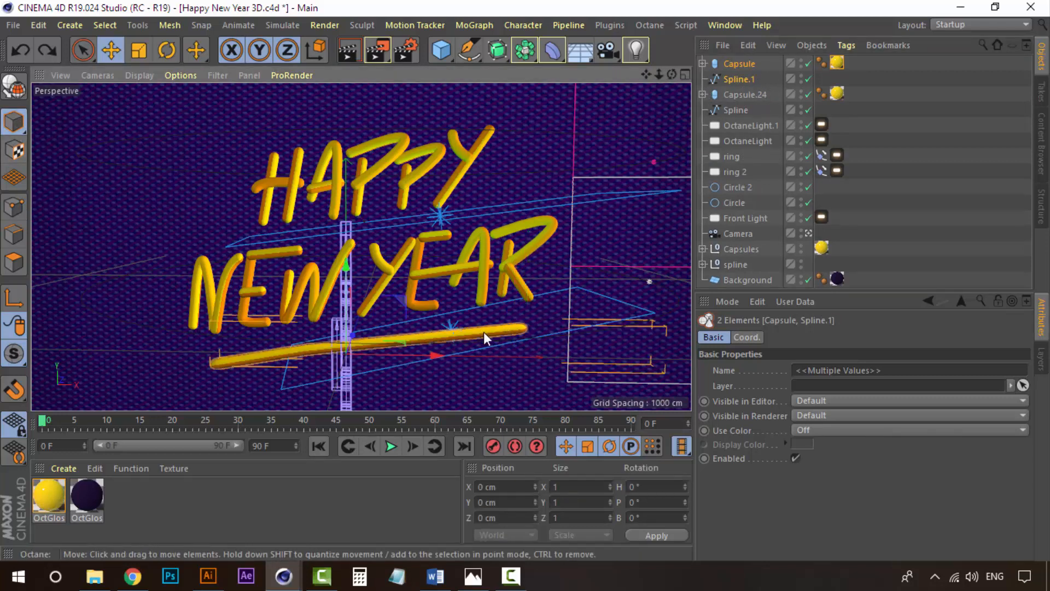
left_click_drag(347, 264, 346, 291)
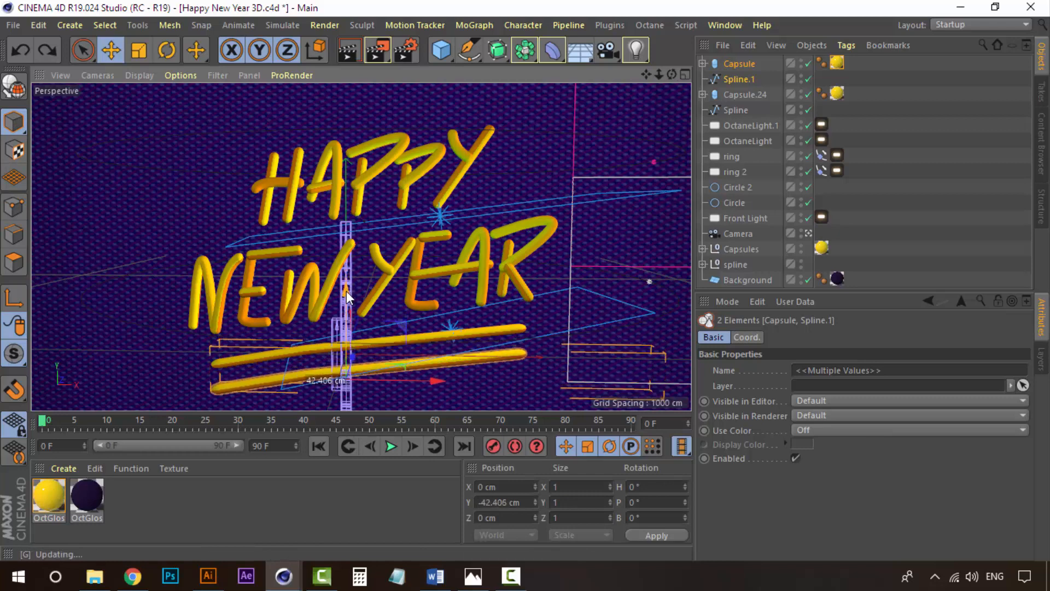
left_click_drag(432, 384, 467, 380)
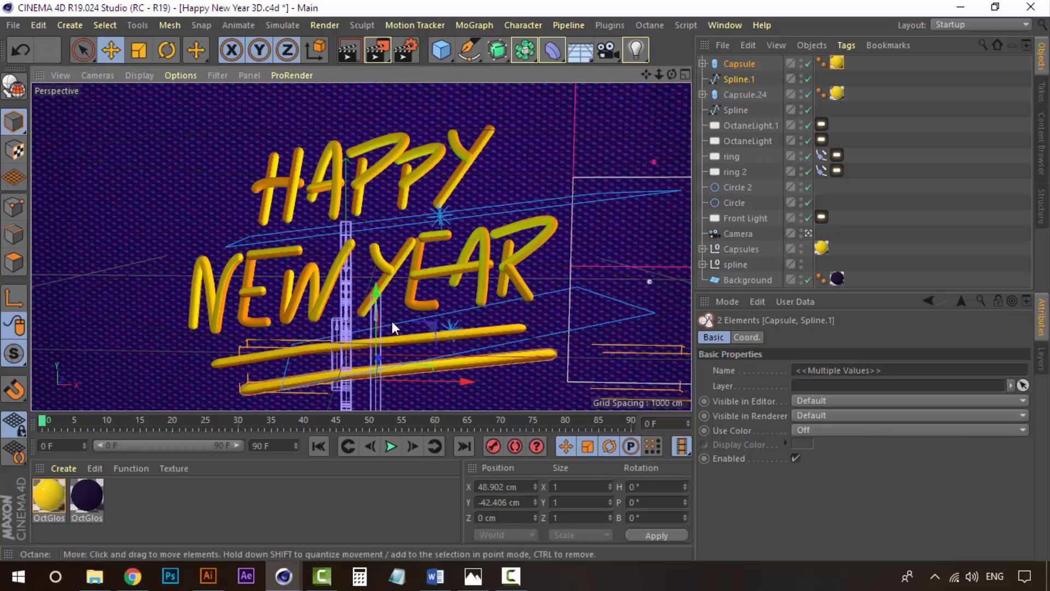
left_click_drag(377, 291, 376, 283)
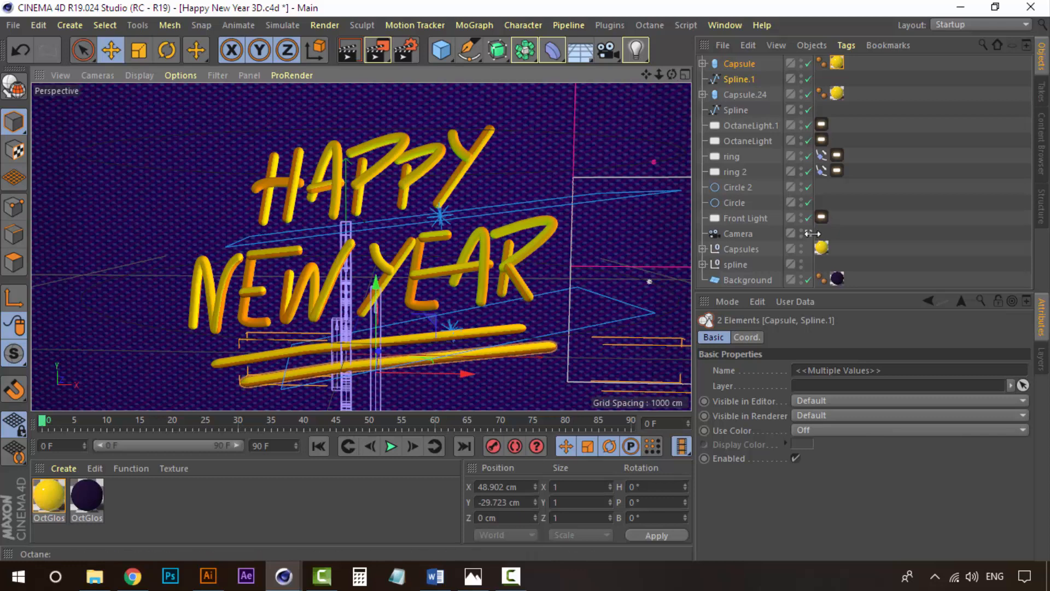
Check the double underline in the Octane Live Viewer render from a slightly different angle and close the viewer
mouse_move(284, 575)
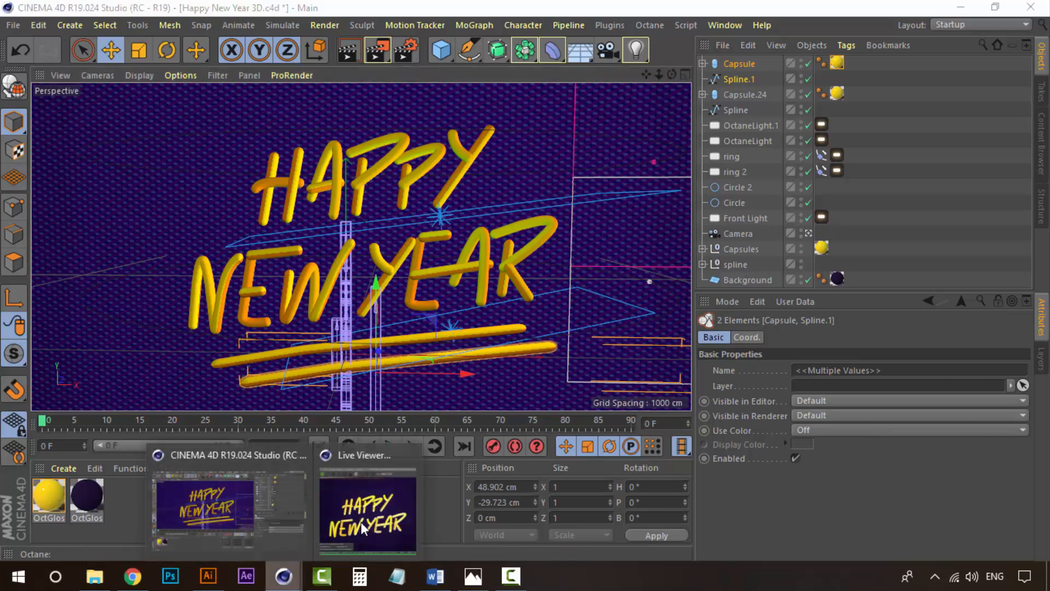
left_click(365, 521)
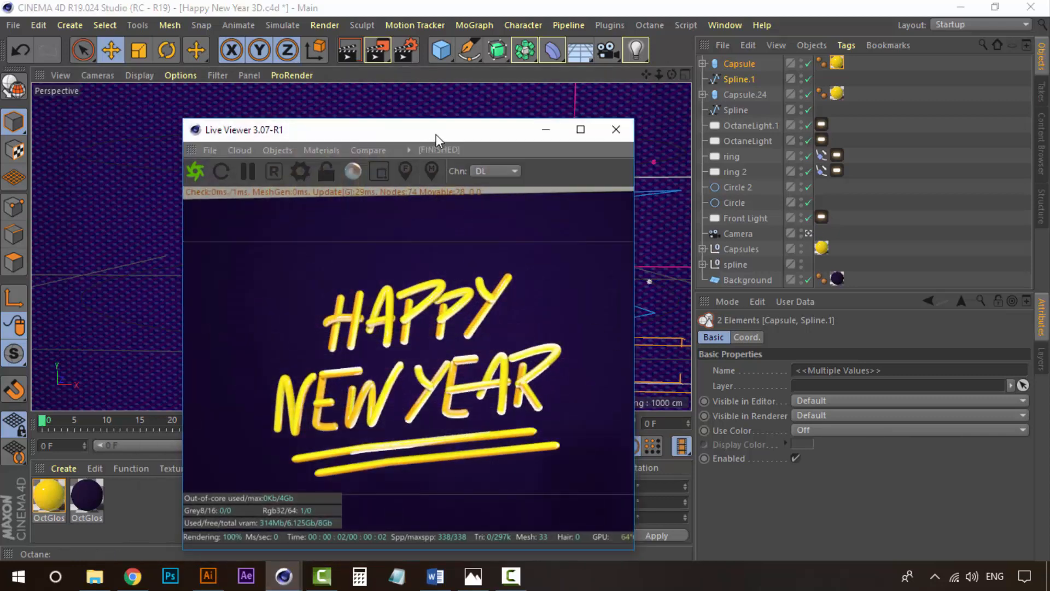
left_click_drag(435, 134, 709, 117)
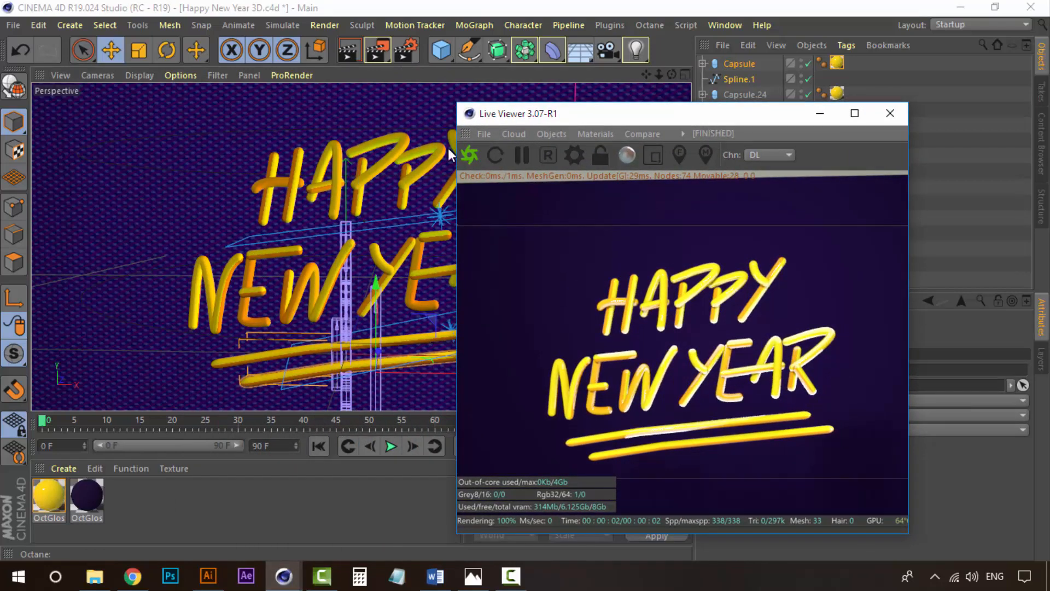
left_click_drag(340, 234, 399, 258, "alt")
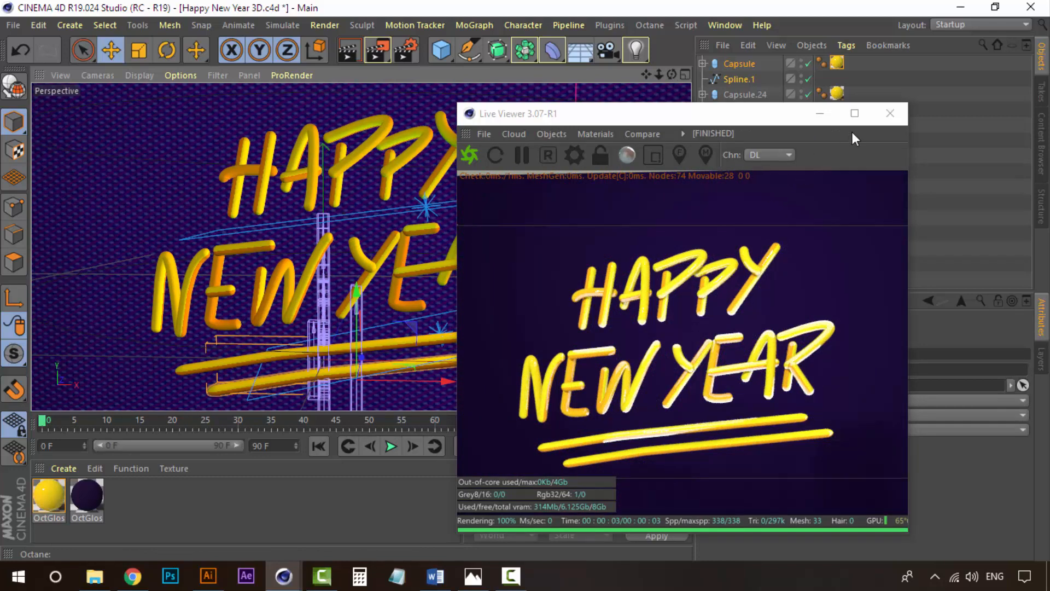
left_click(889, 114)
Set the frame range in the render output settings to All Frames
left_click(324, 25)
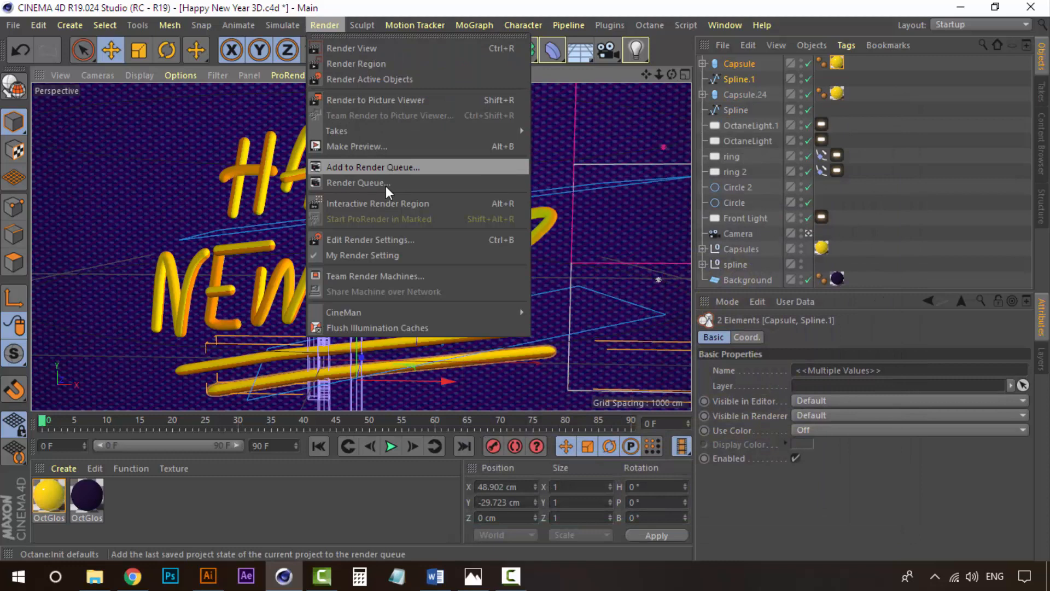
left_click(378, 240)
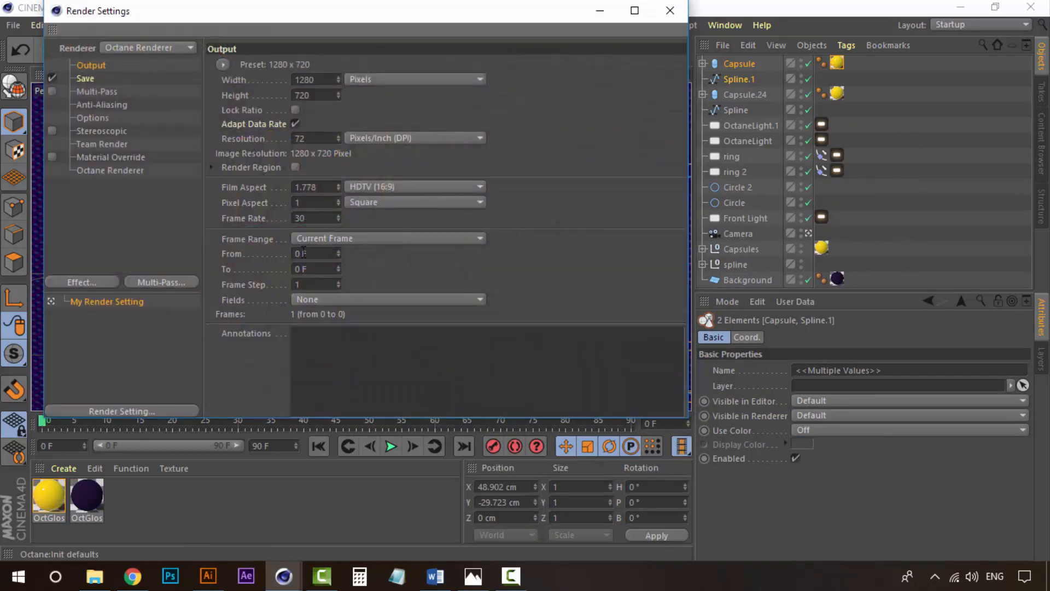
left_click_drag(451, 21, 592, 51)
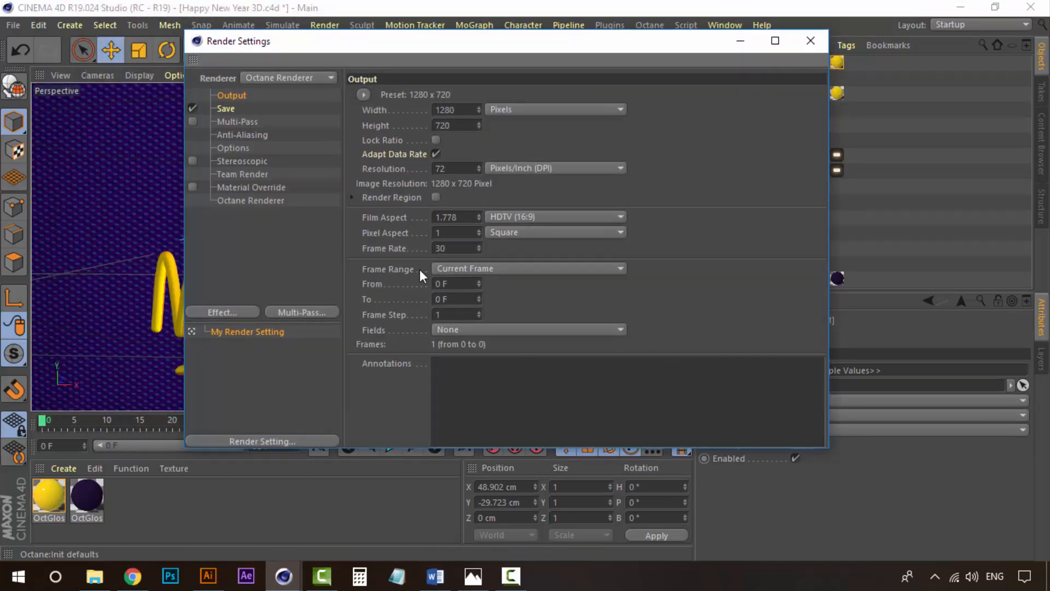
left_click(484, 267)
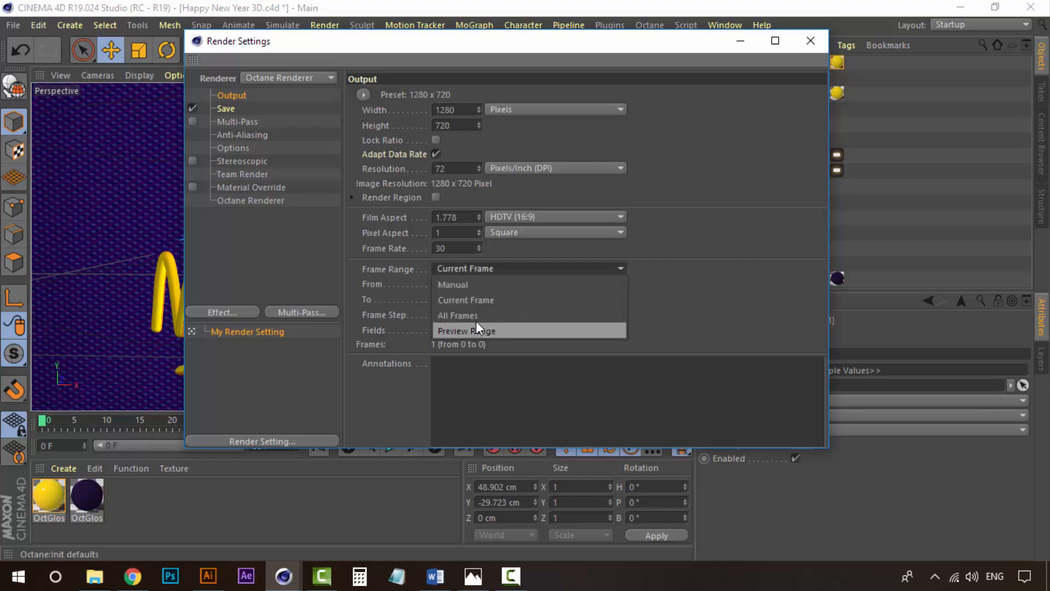
left_click(477, 317)
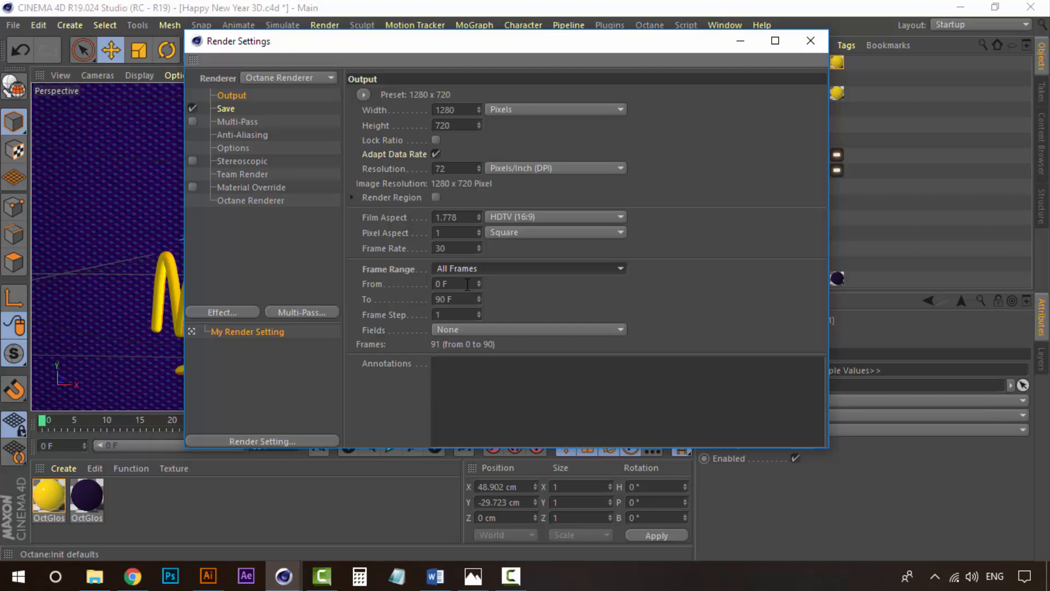
Set the render's save format to MP4 and close the render settings
left_click(230, 107)
left_click(479, 137)
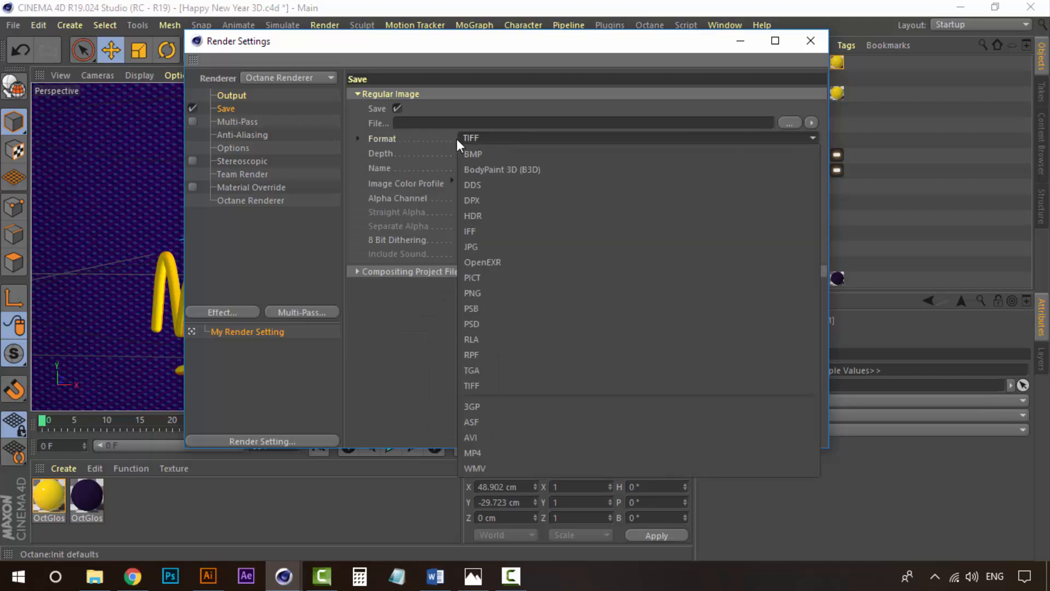
left_click(481, 453)
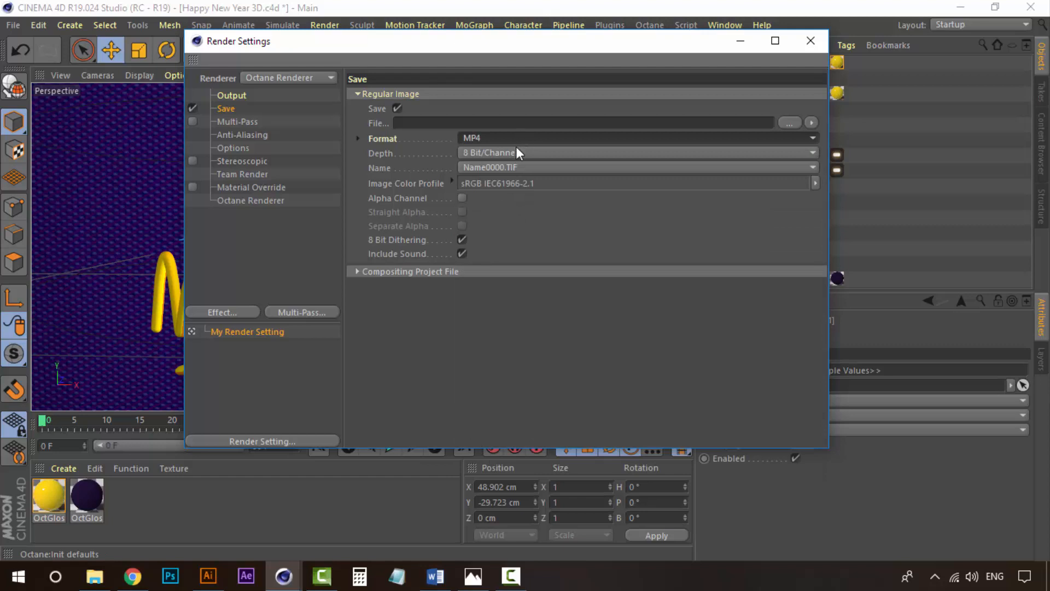
left_click(249, 228)
left_click(232, 109)
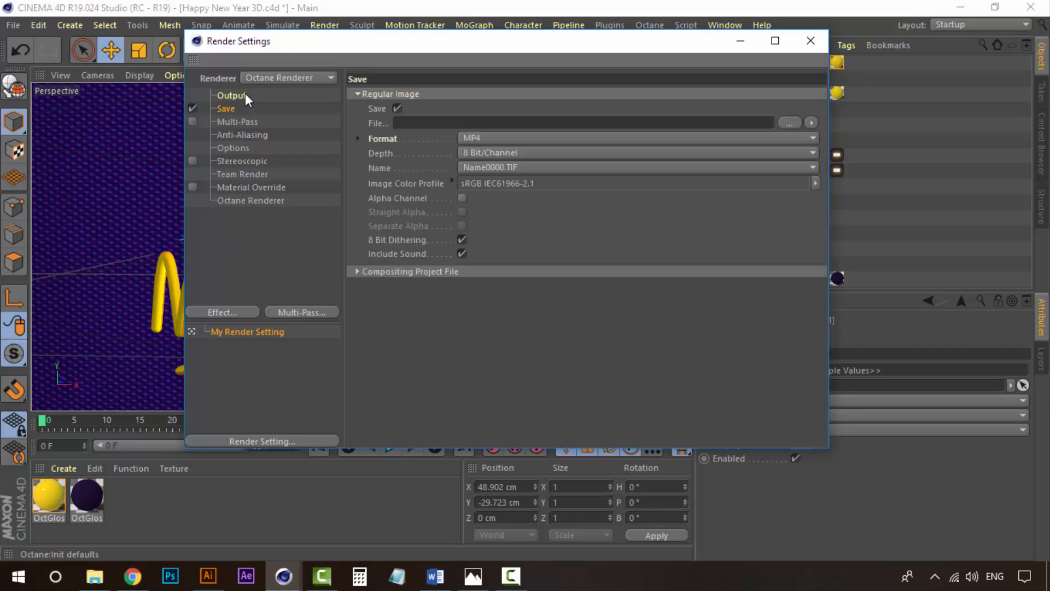
left_click(244, 96)
left_click(239, 109)
left_click(815, 38)
Add the project to the Render Queue, saving its changes
left_click(325, 25)
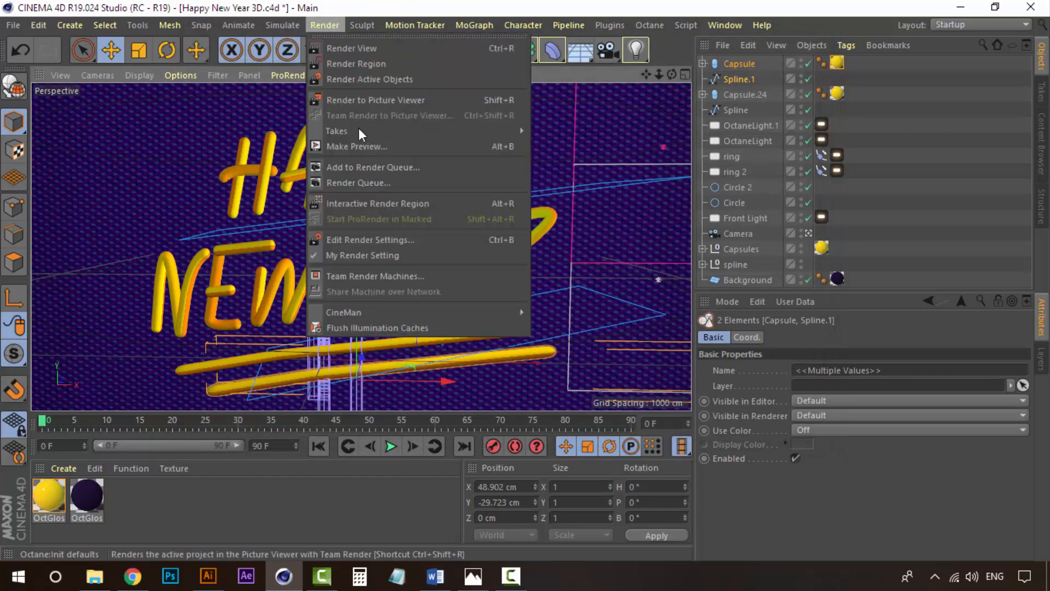
left_click(376, 168)
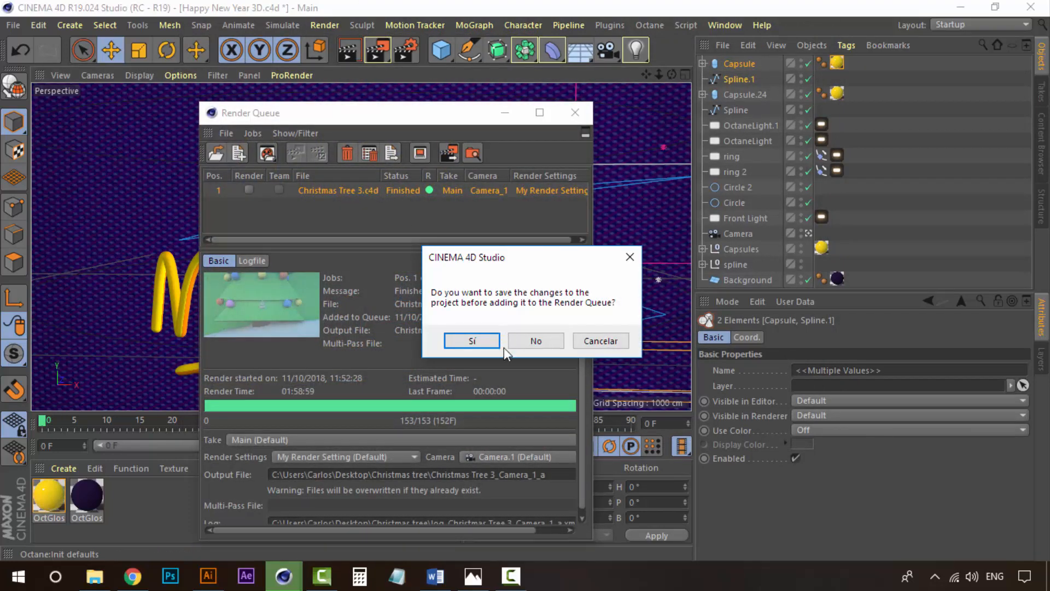
left_click(491, 346)
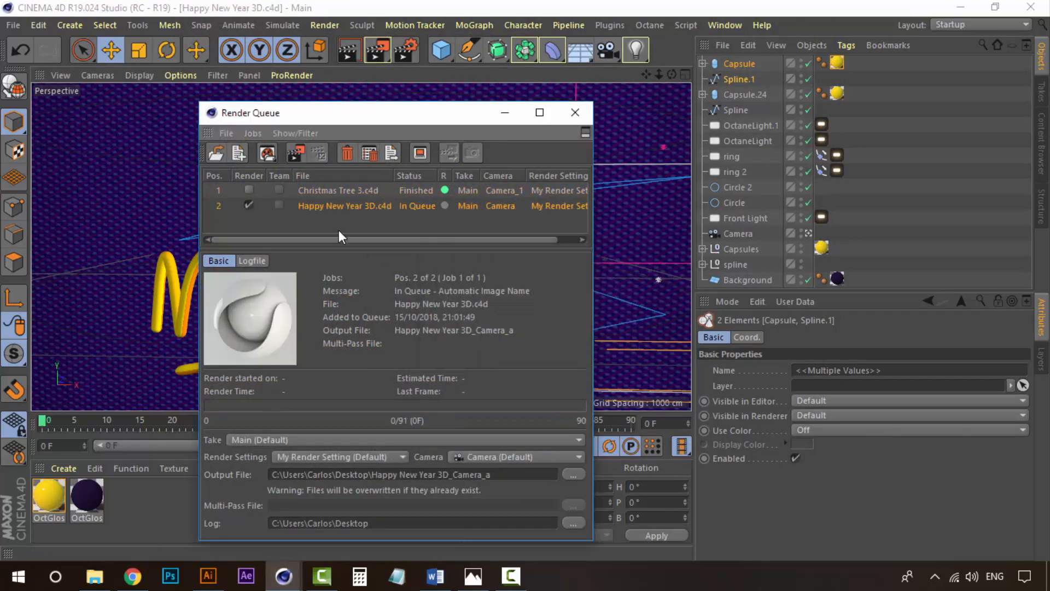
Remove the Christmas Tree 3.c4d job from the render queue and start rendering Happy New Year 3D.c4d
left_click(343, 192)
key("Delete")
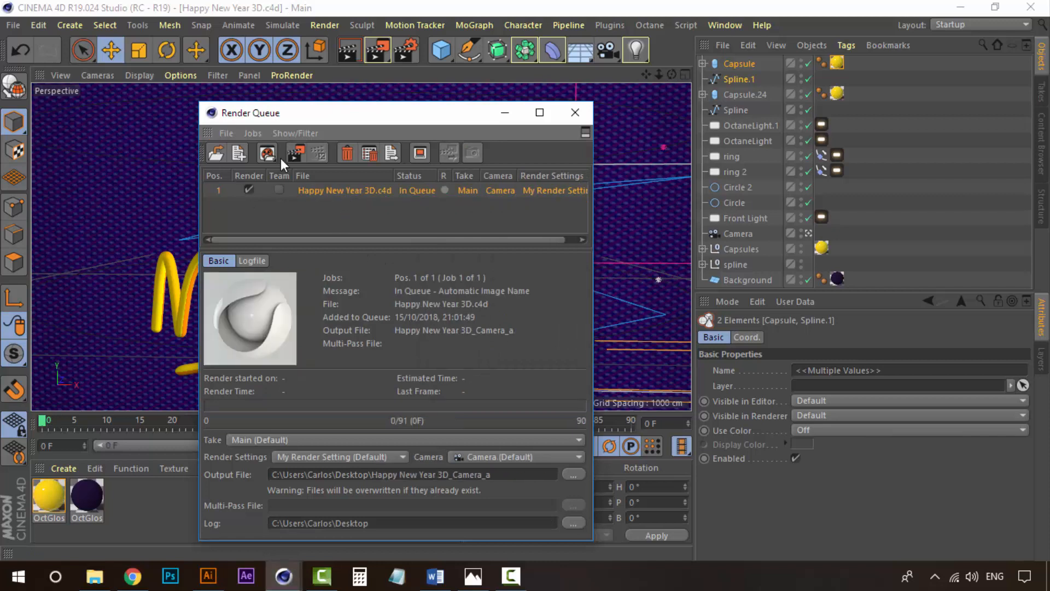
left_click(295, 152)
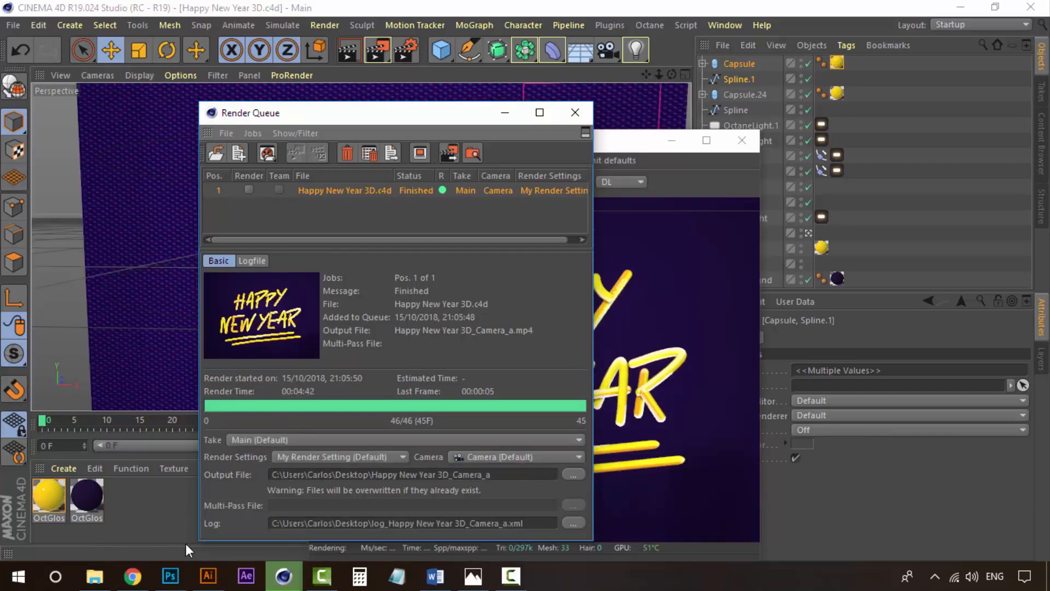
Switch to Photoshop and open the rendered video Happy New Year 3D_Camera_a from the desktop
left_click(170, 576)
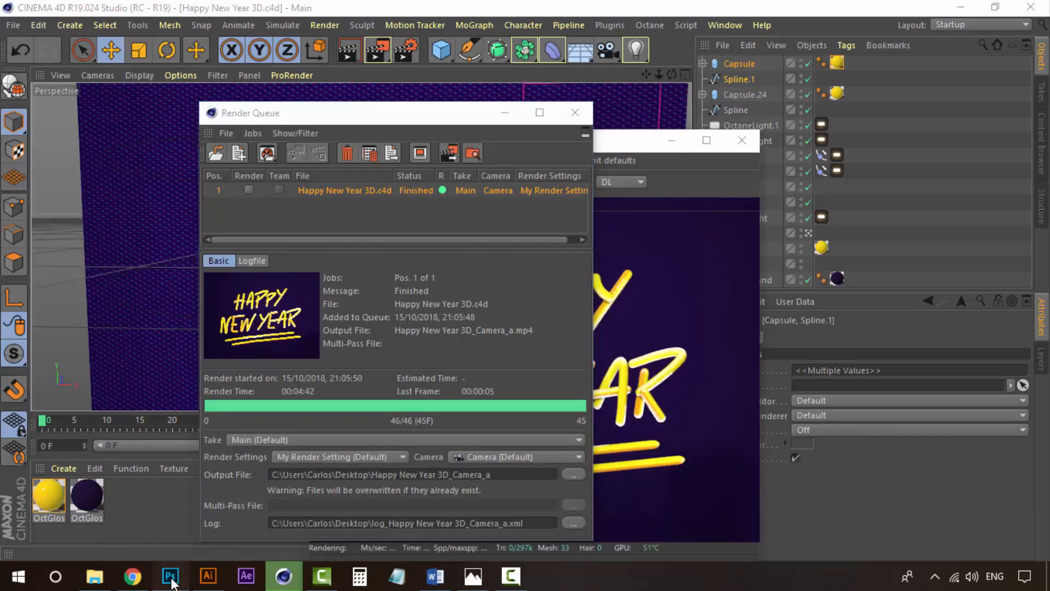
left_click(42, 9)
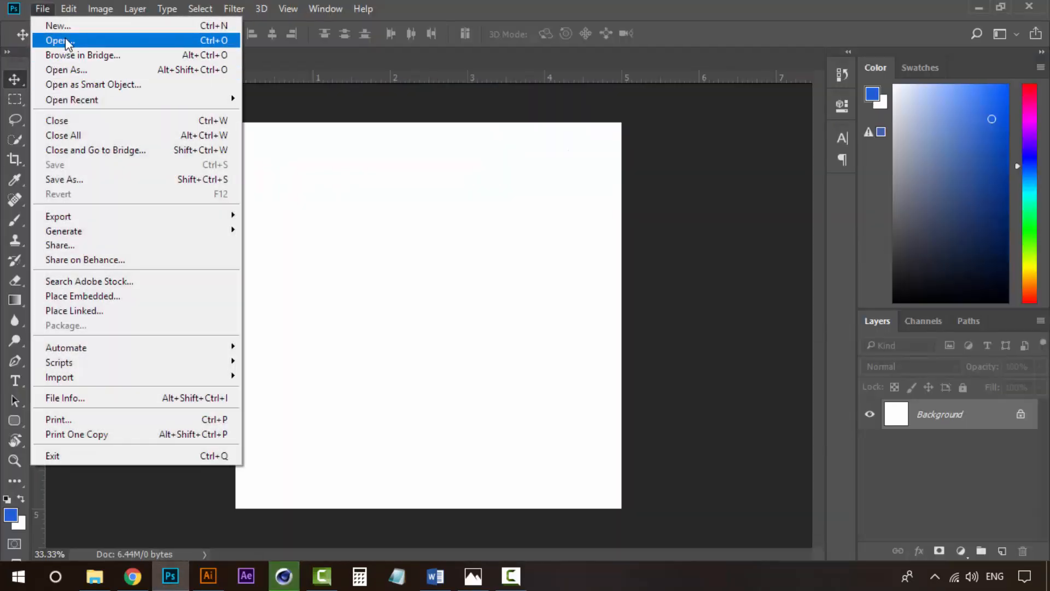
left_click(60, 40)
left_click(230, 205)
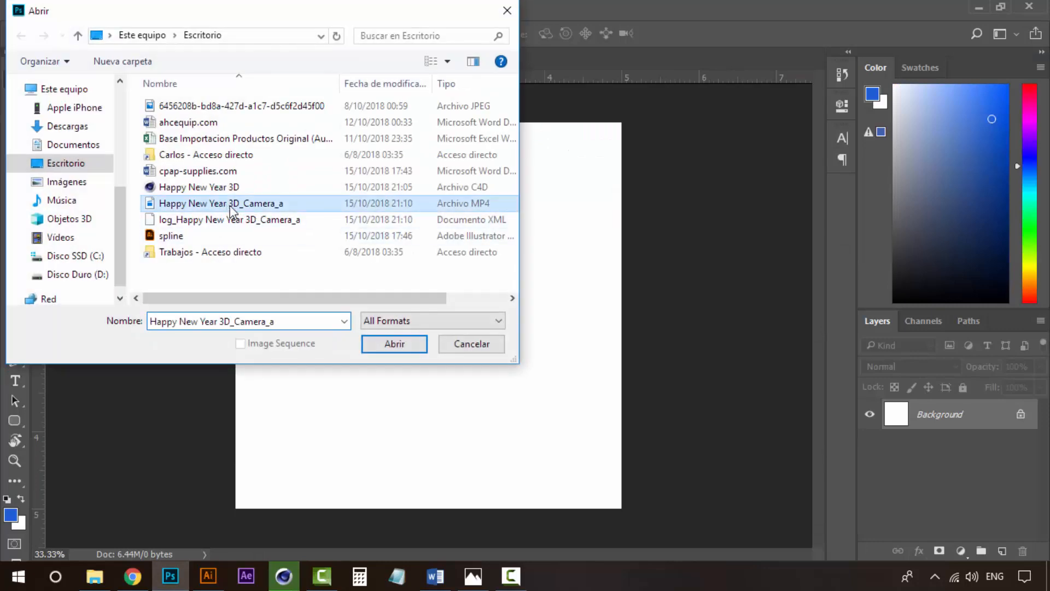
left_click(417, 345)
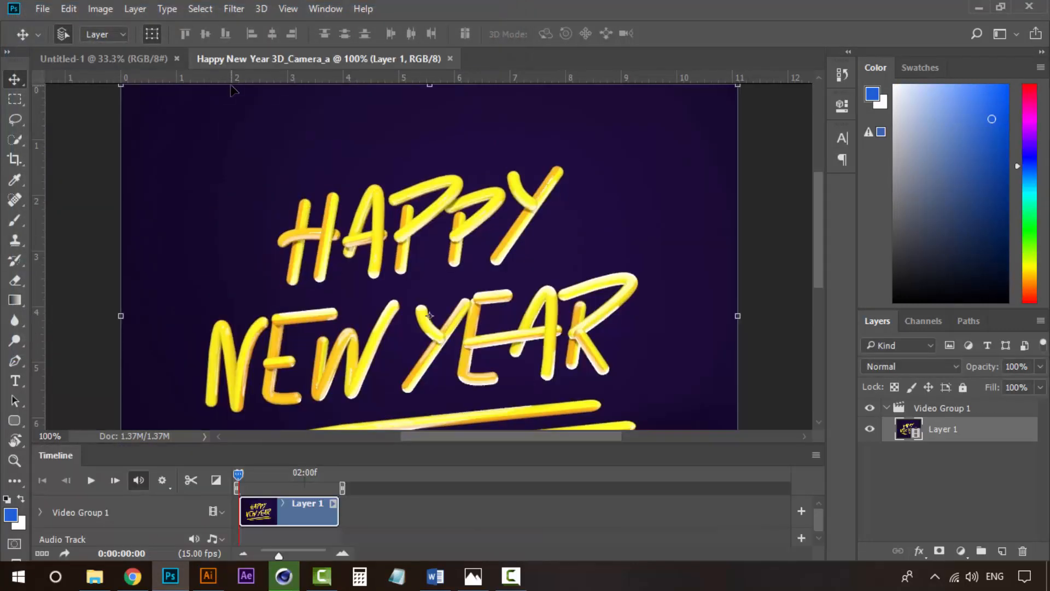
Play the video through in the timeline and return the playhead to the first frame
mouse_move(251, 478)
left_mouse_down()
mouse_move(290, 474)
mouse_move(238, 476)
left_mouse_up()
left_click(93, 479)
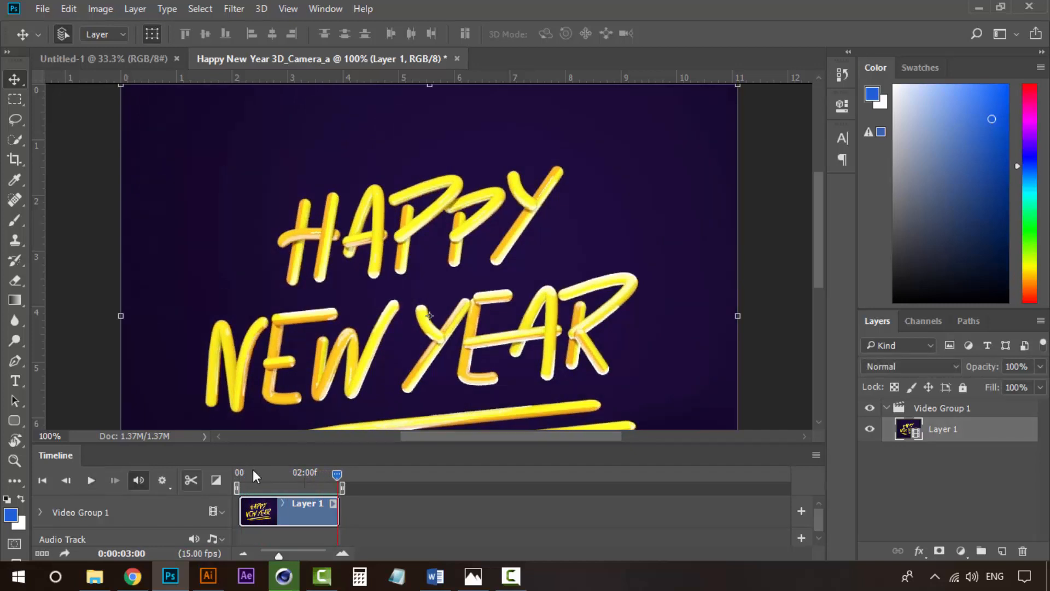
left_click_drag(254, 471, 236, 474)
left_click(91, 479)
left_click_drag(326, 476, 221, 468)
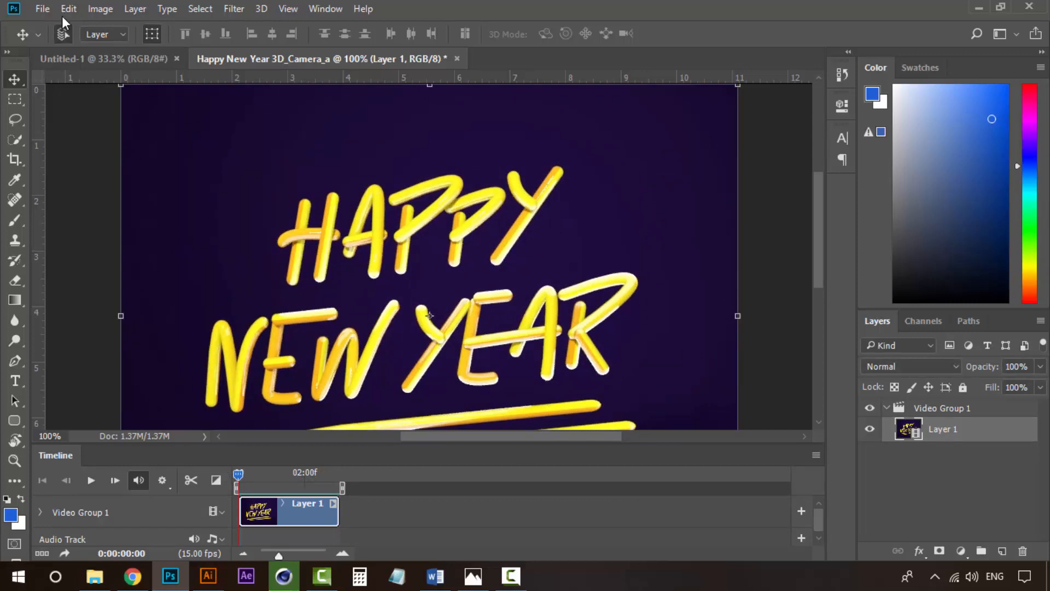
Open the Save for Web (Legacy) export for the video and set the GIF's looping to Forever
left_click(42, 9)
mouse_move(134, 221)
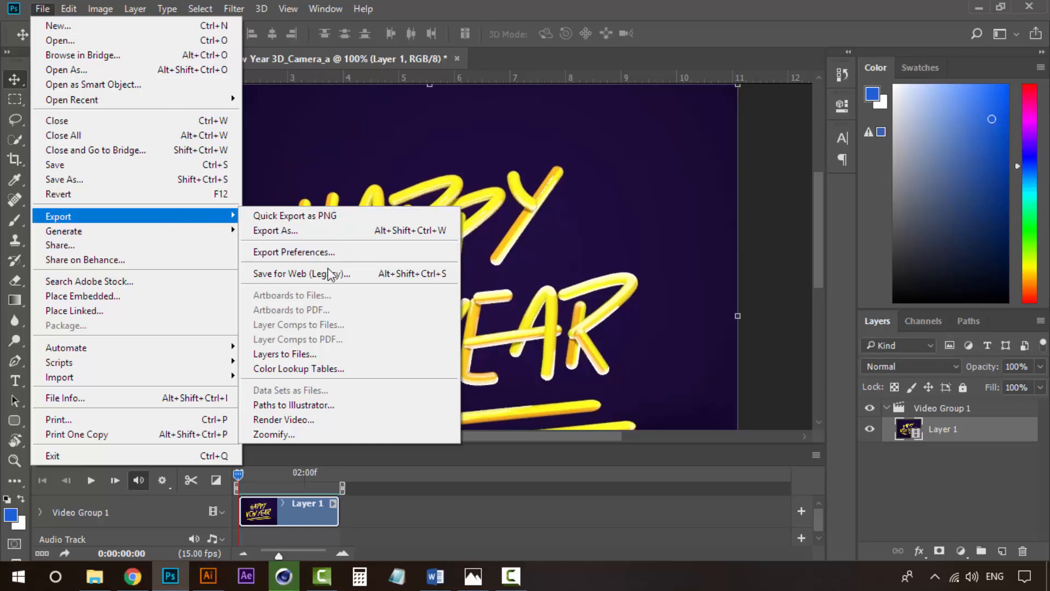
left_click(310, 275)
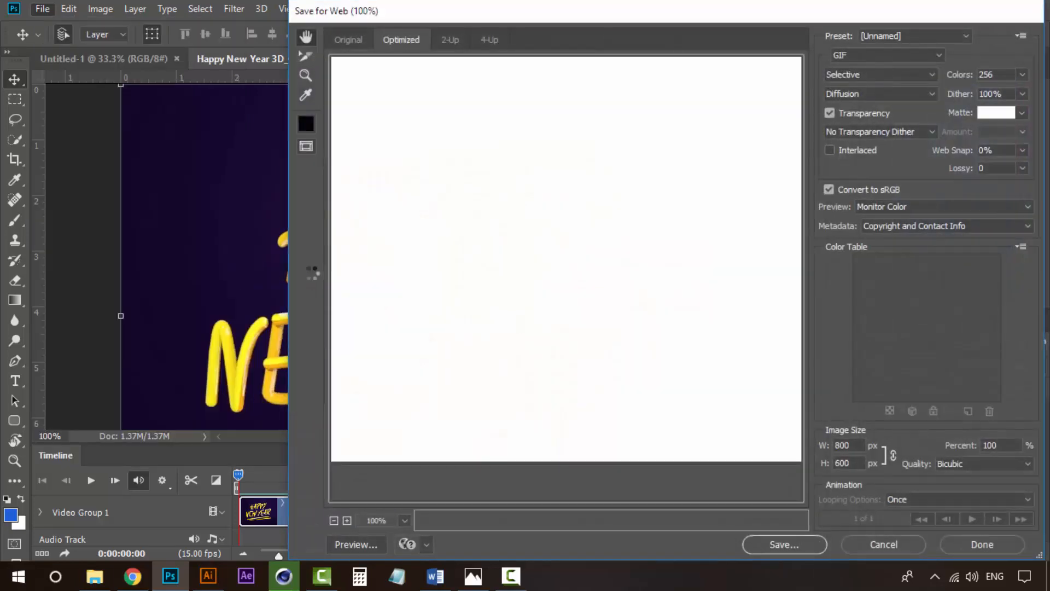
left_click_drag(823, 10, 635, 11)
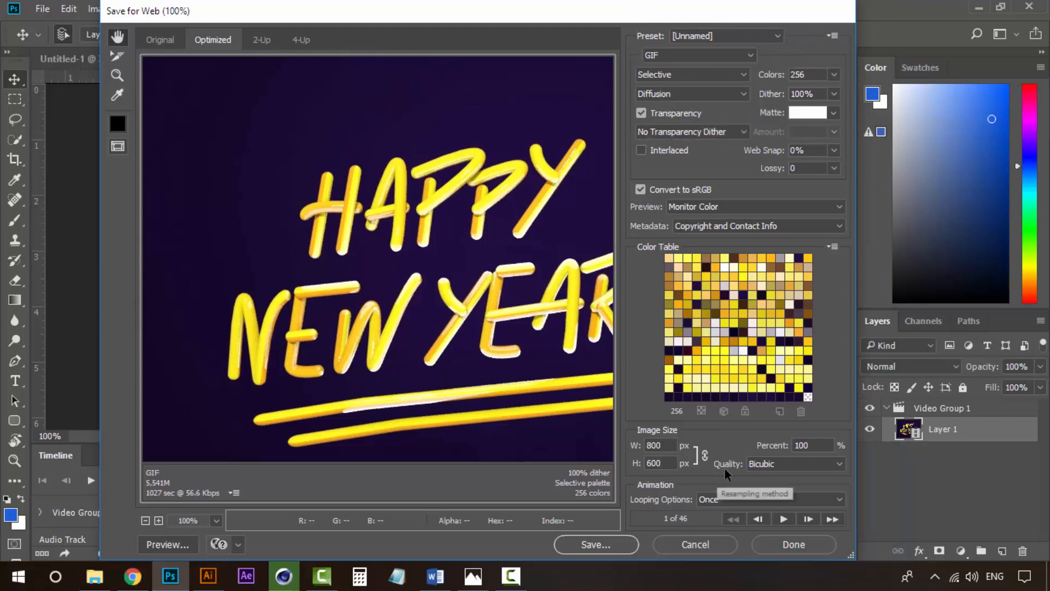
left_click(709, 501)
left_click(717, 526)
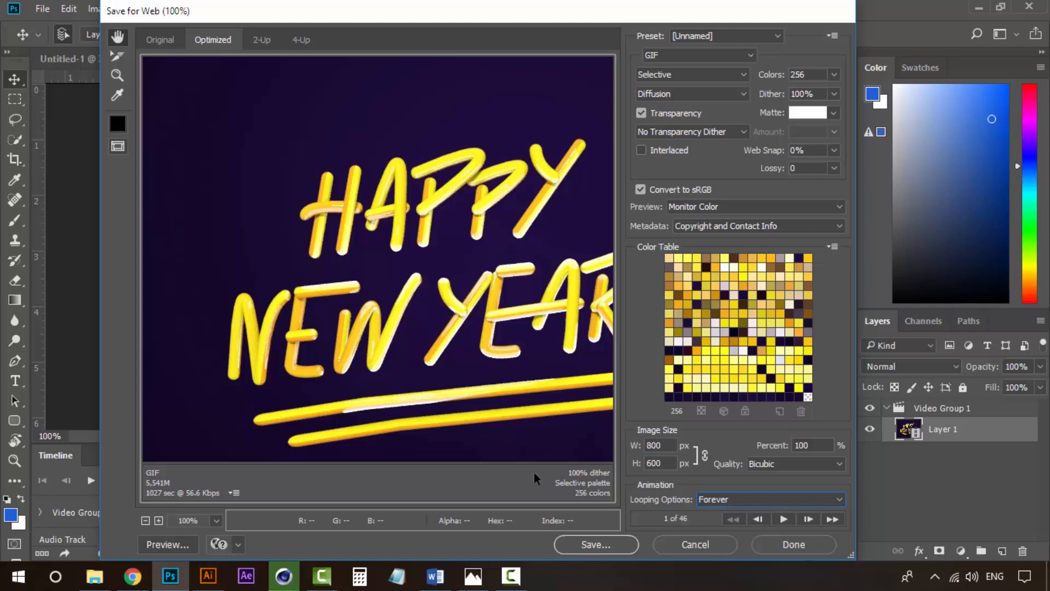
Preview the whole GIF at 66.7% zoom and play its animation
left_click(146, 520)
left_click(147, 520)
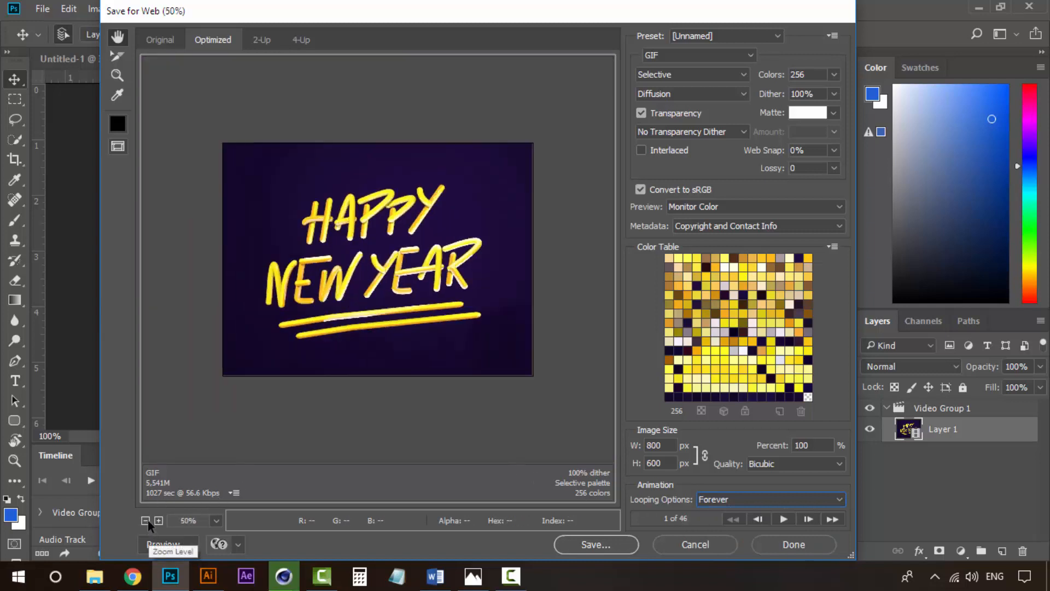
left_click(159, 520)
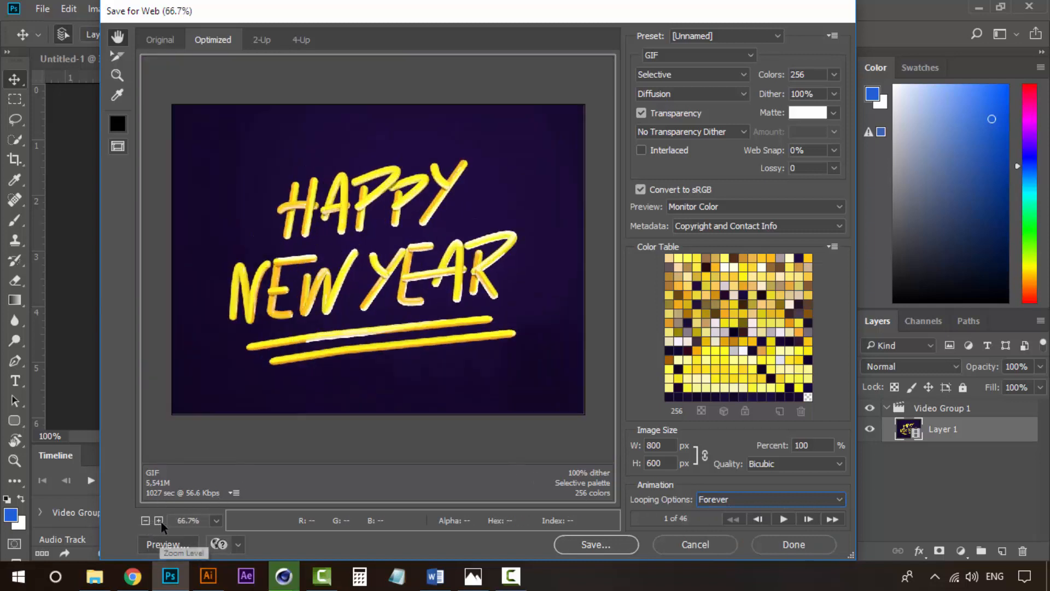
left_click(784, 519)
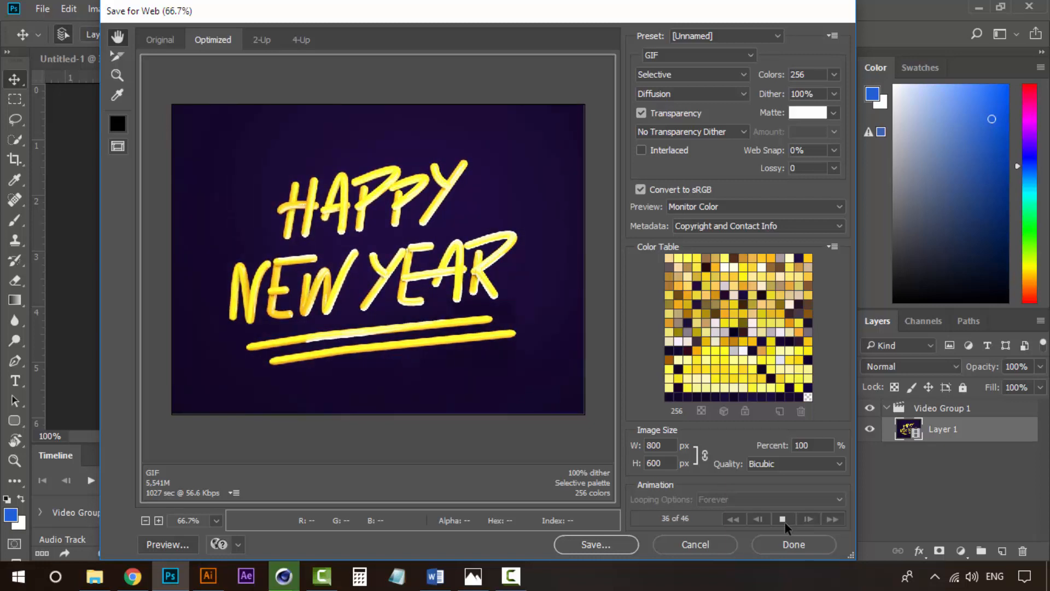
Stop the GIF's animation preview and switch to the Happy New Year 3D scene in Cinema 4D
left_click(785, 523)
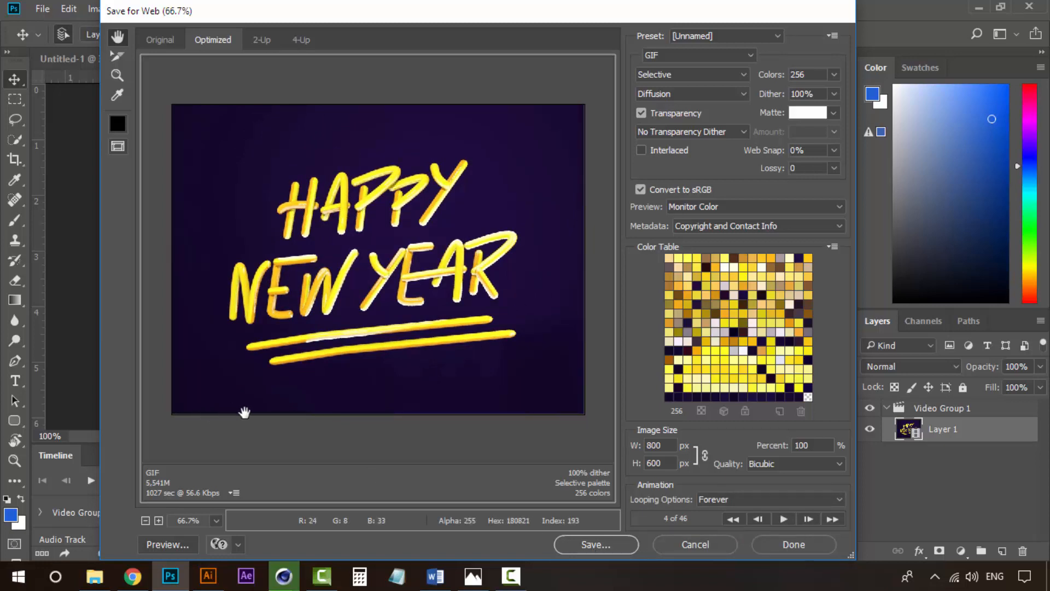
left_click(293, 585)
left_click(293, 524)
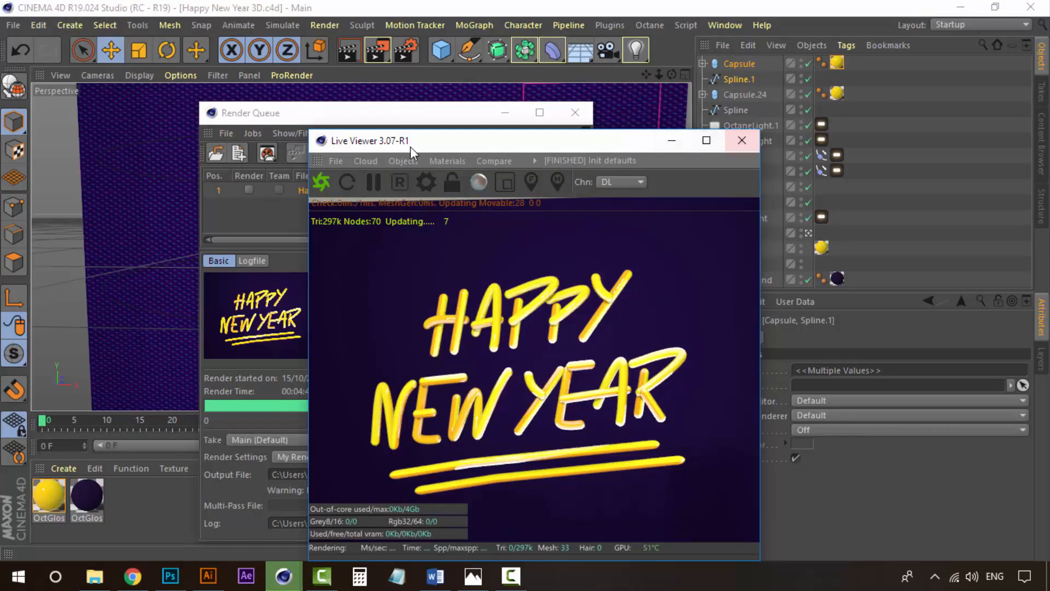
Move the Live Viewer window clear of the Render Queue and close the Render Queue
left_click_drag(511, 142, 645, 125)
left_click(418, 116)
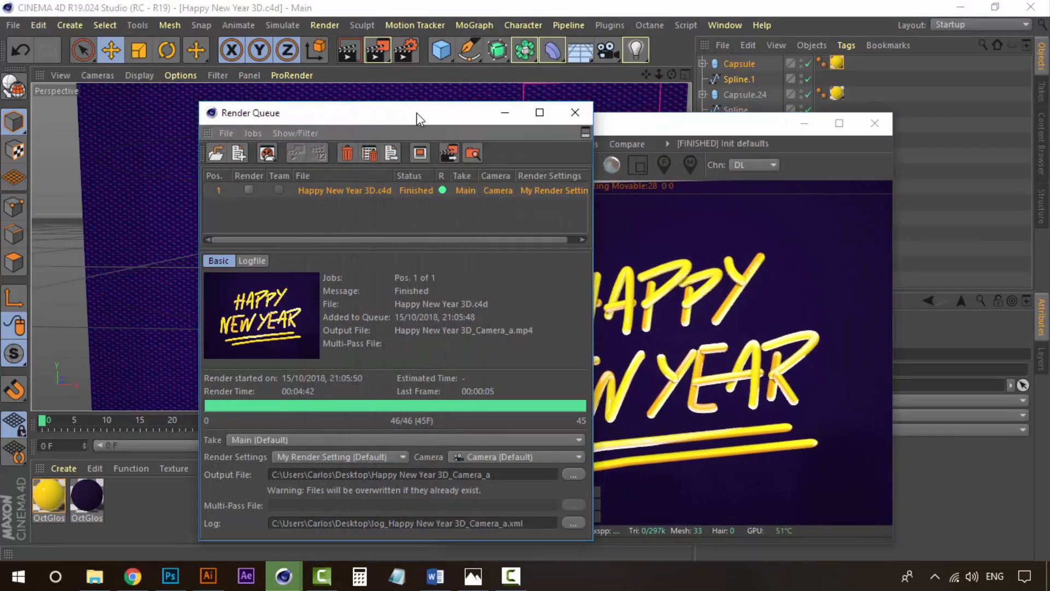
left_click(574, 112)
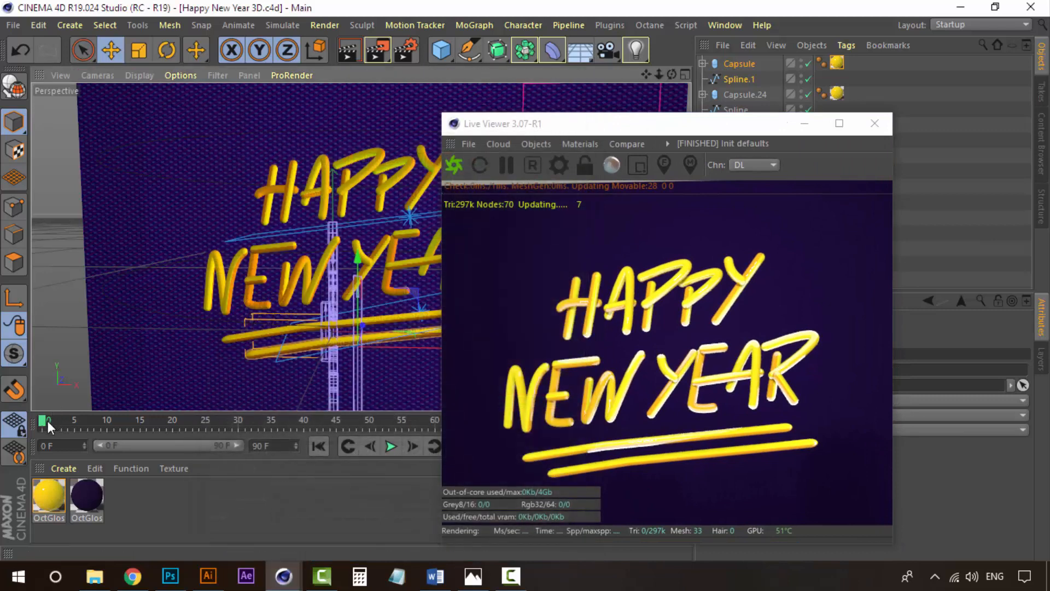
Set the animation's playhead to frame 0 and bring the Live Viewer window into focus
mouse_move(48, 422)
left_mouse_down()
mouse_move(62, 421)
mouse_move(42, 420)
left_mouse_up()
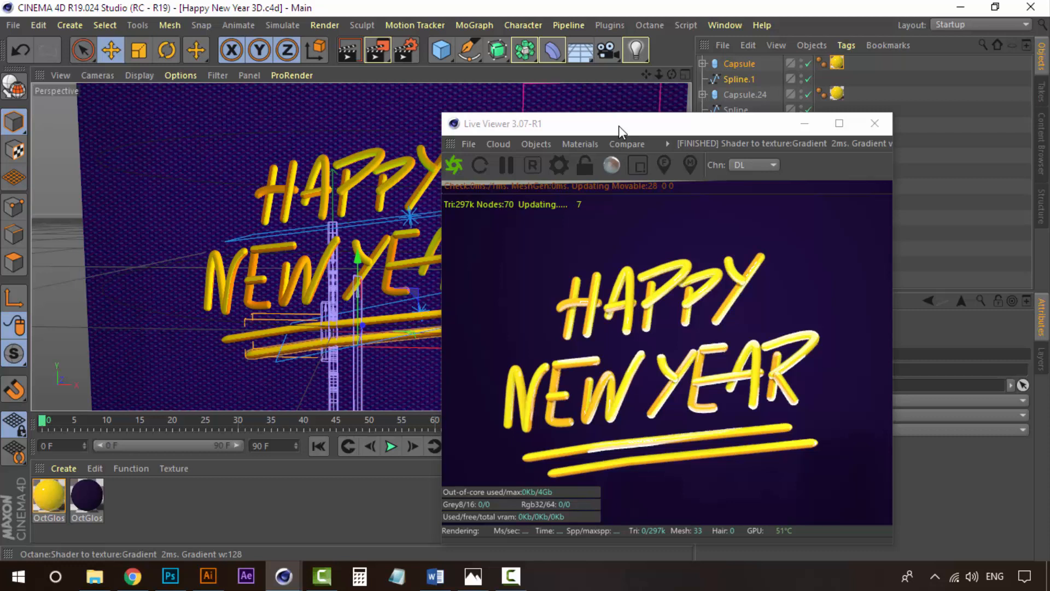
left_click(665, 128)
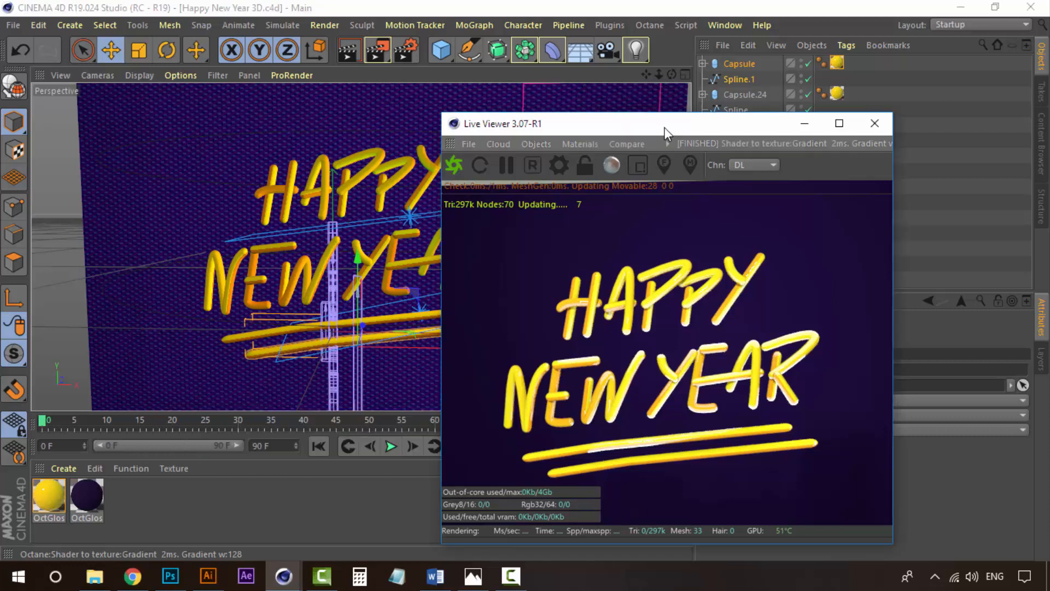